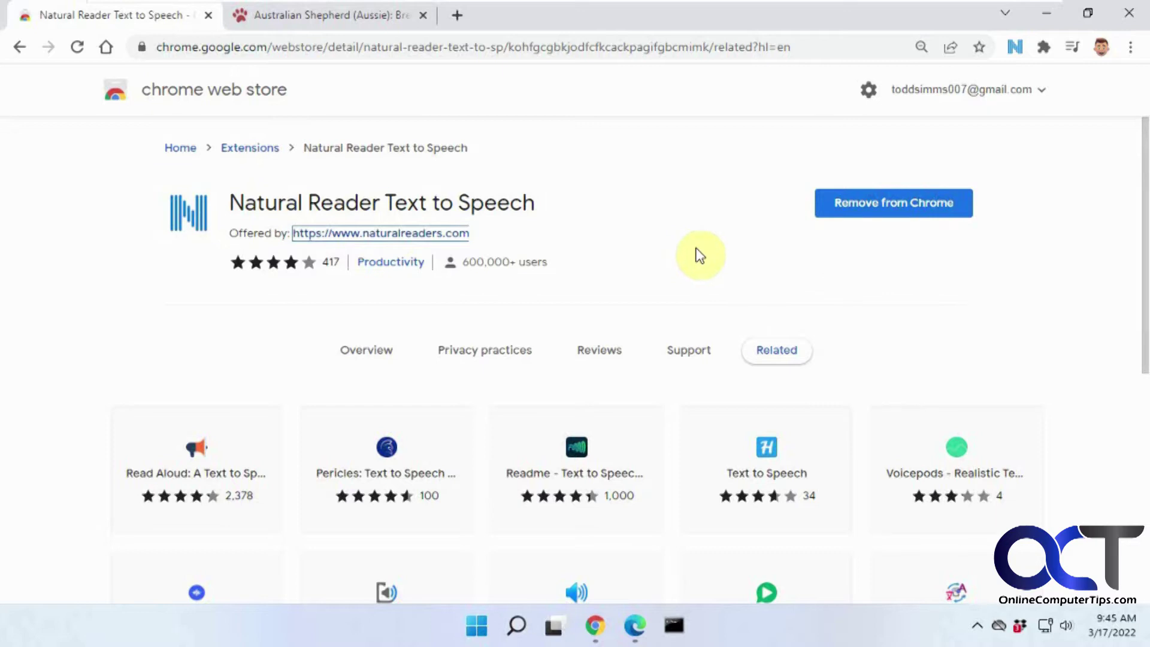
Check Natural Reader's pin among Chrome extensions, then open its player on the Australian Shepherd article
{"action": "left_click", "coordinate": [1044, 47]}
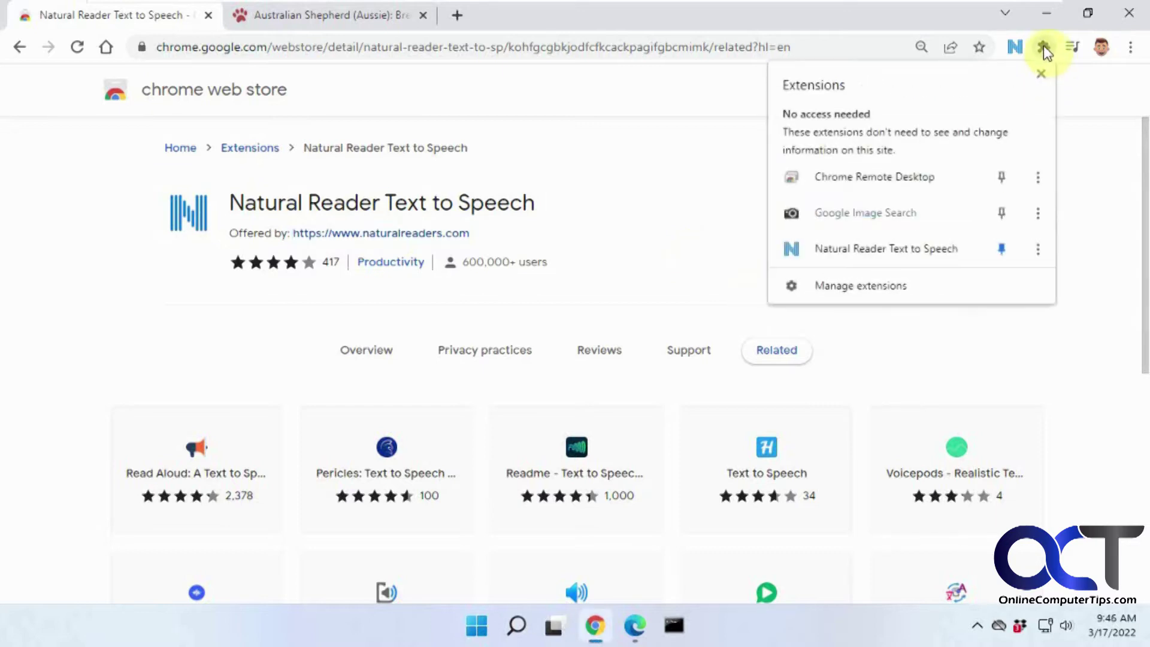
{"action": "left_click", "coordinate": [1001, 249]}
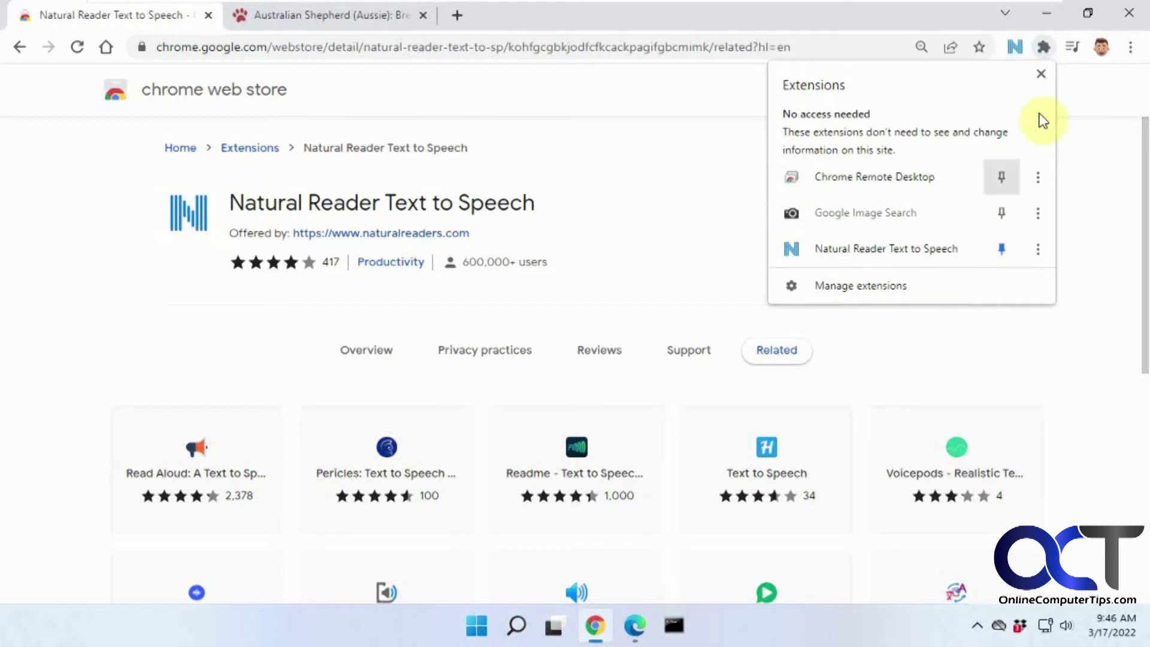
{"action": "left_click", "coordinate": [1042, 76]}
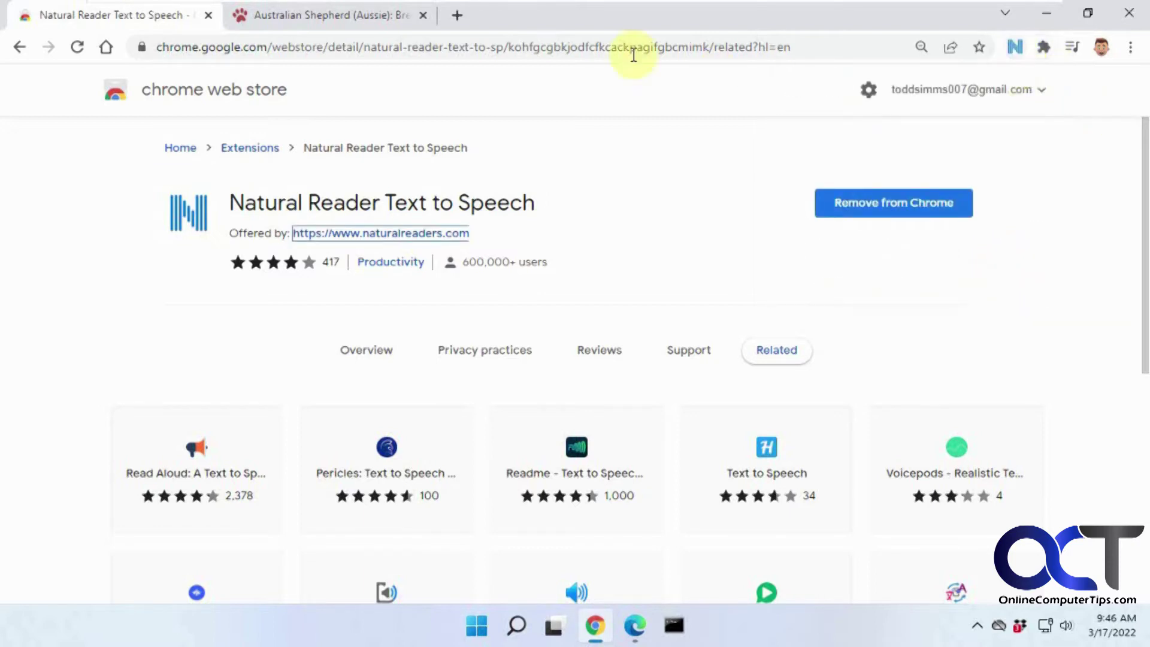
{"action": "left_click", "coordinate": [345, 18]}
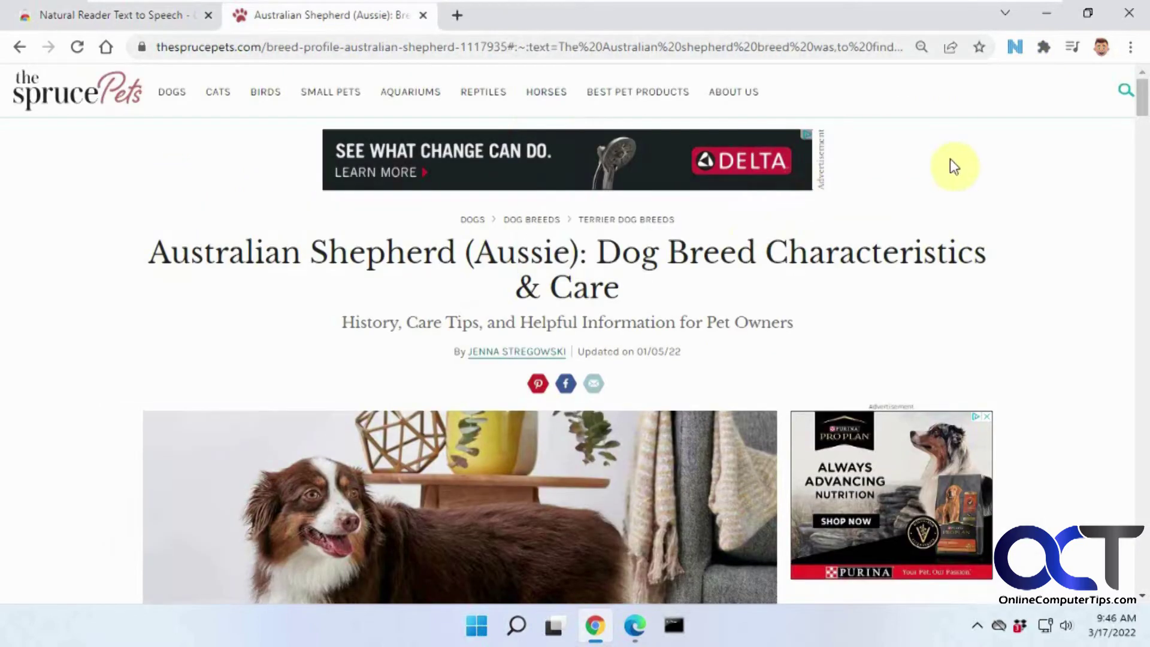
{"action": "left_click", "coordinate": [1015, 48]}
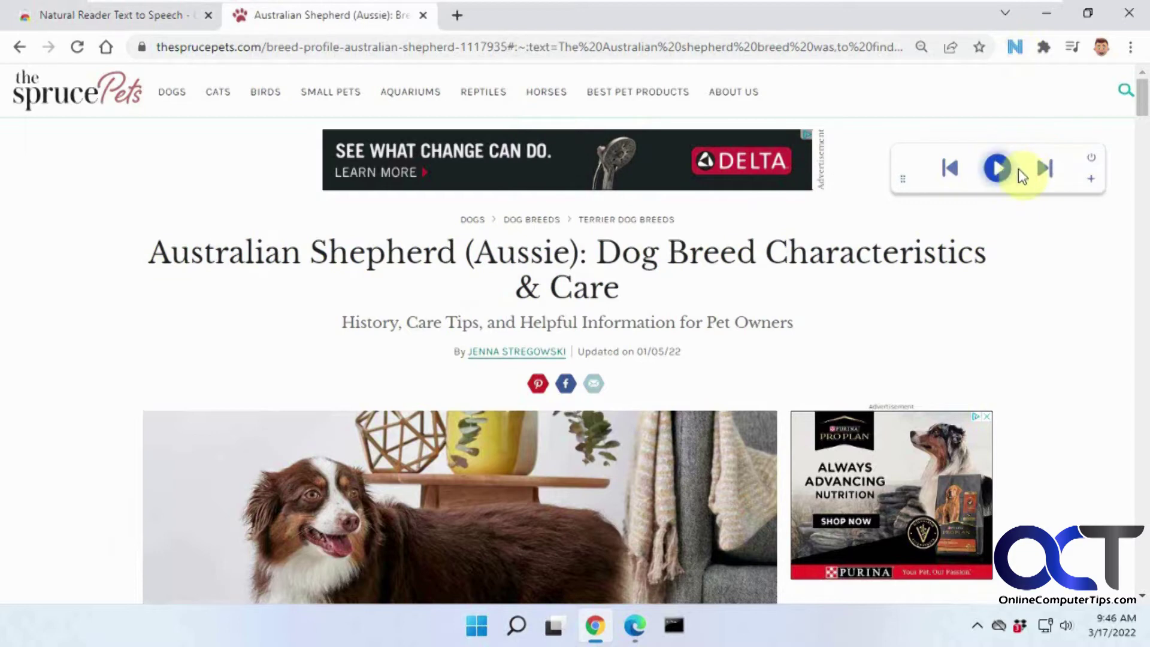
Play the Australian Shepherd article, skip ahead two sentences, go back two, then pause
{"action": "left_click", "coordinate": [1000, 171]}
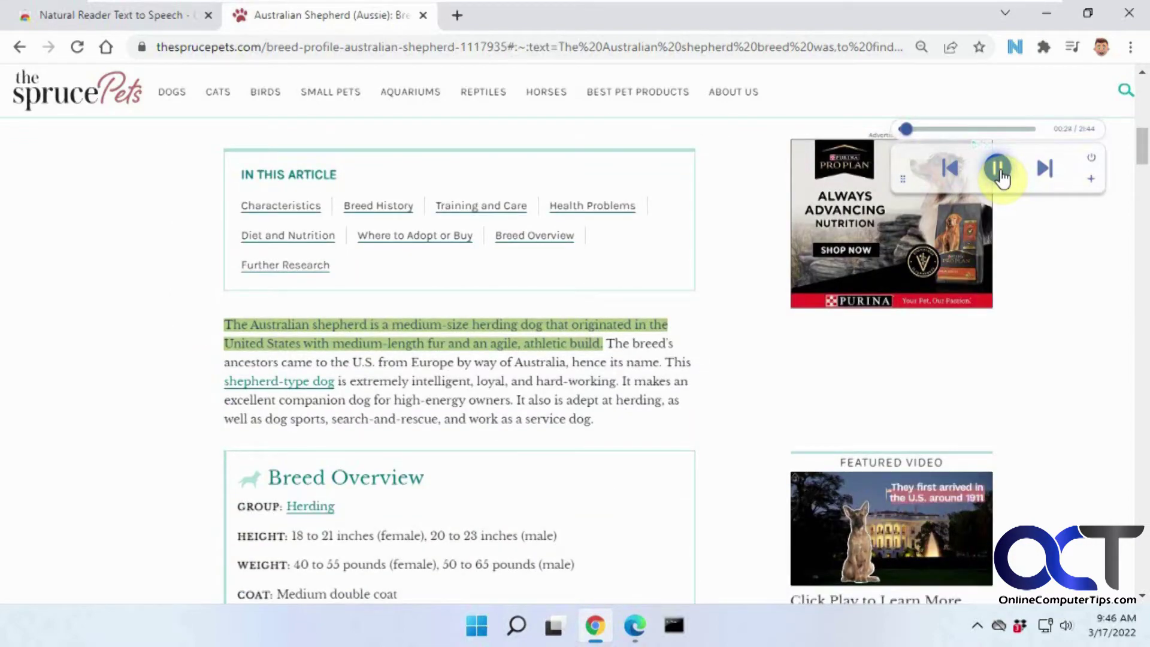
{"action": "left_click", "coordinate": [998, 170]}
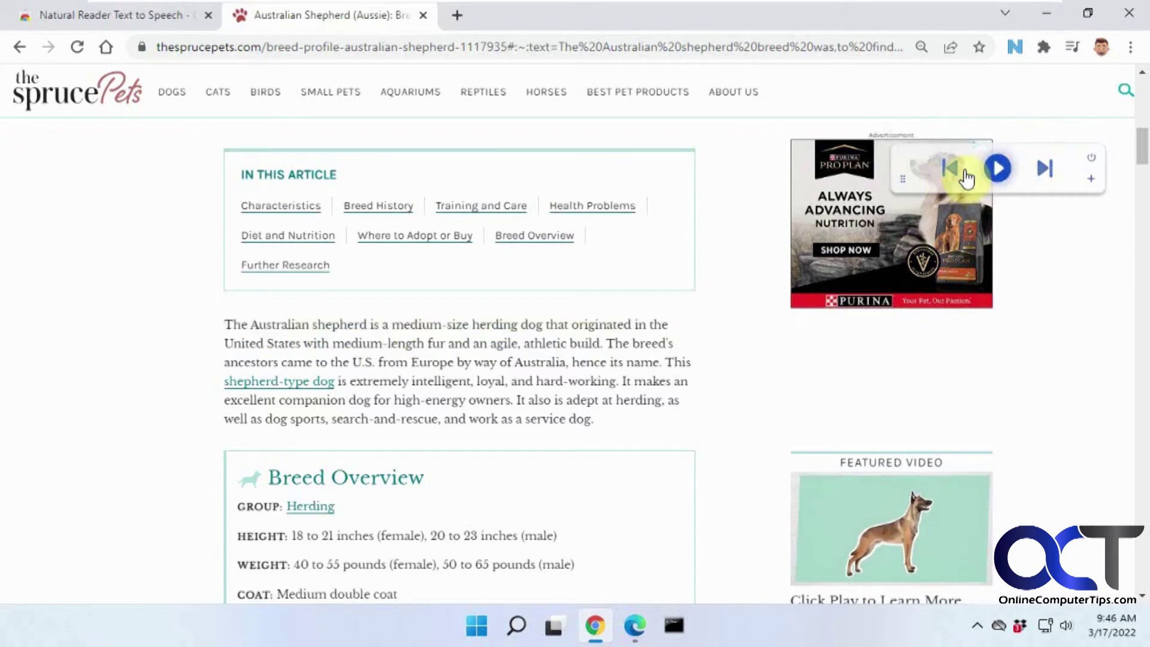
{"action": "left_click", "coordinate": [994, 169]}
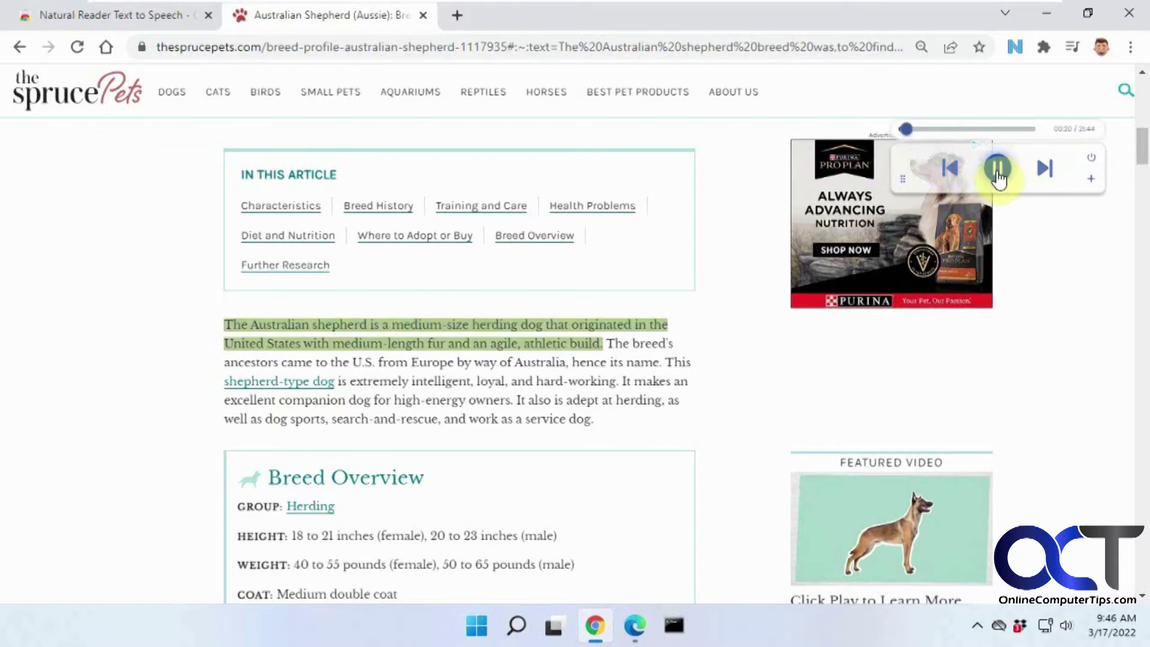
{"action": "left_click", "coordinate": [1046, 170]}
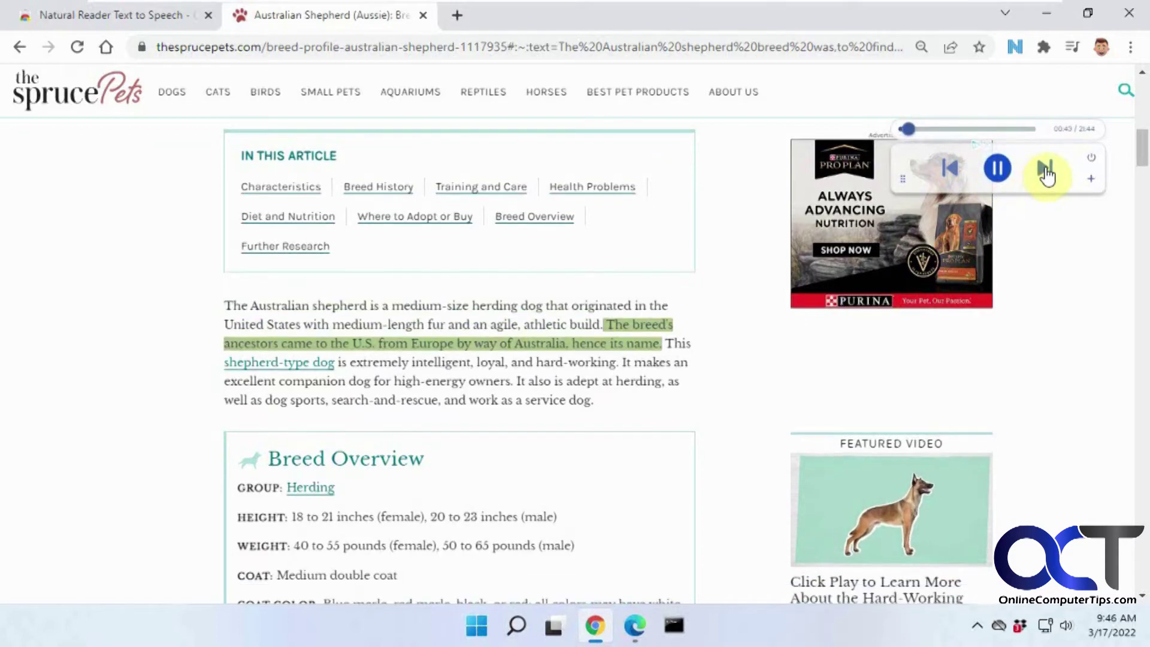
{"action": "left_click", "coordinate": [1046, 172]}
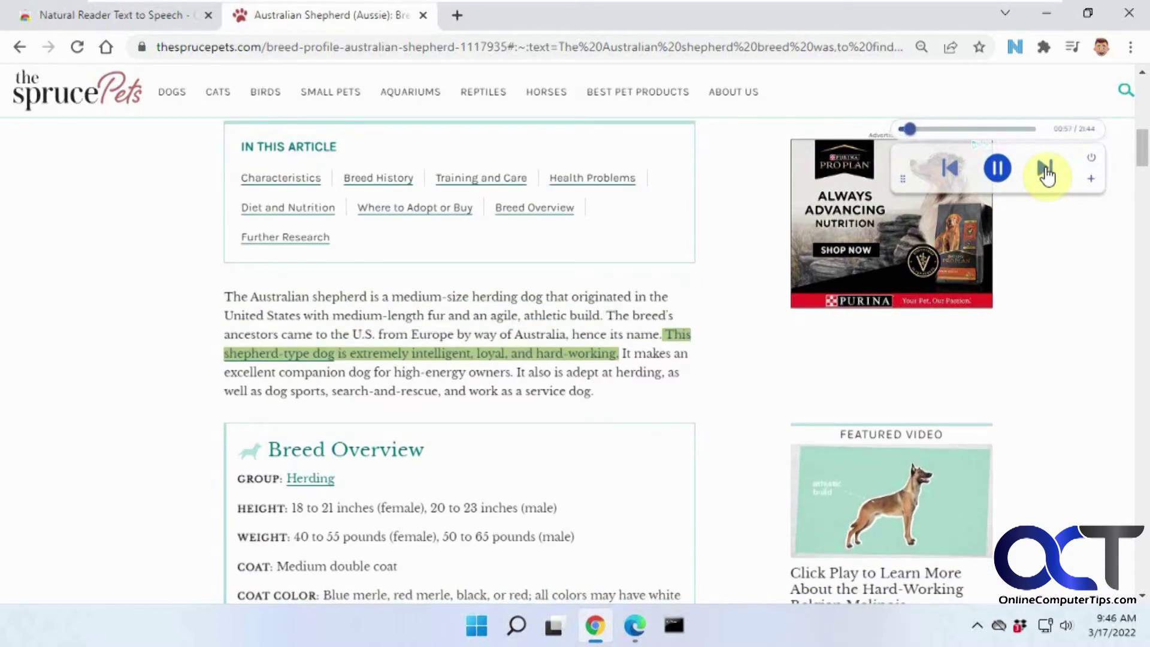
{"action": "left_click", "coordinate": [954, 170]}
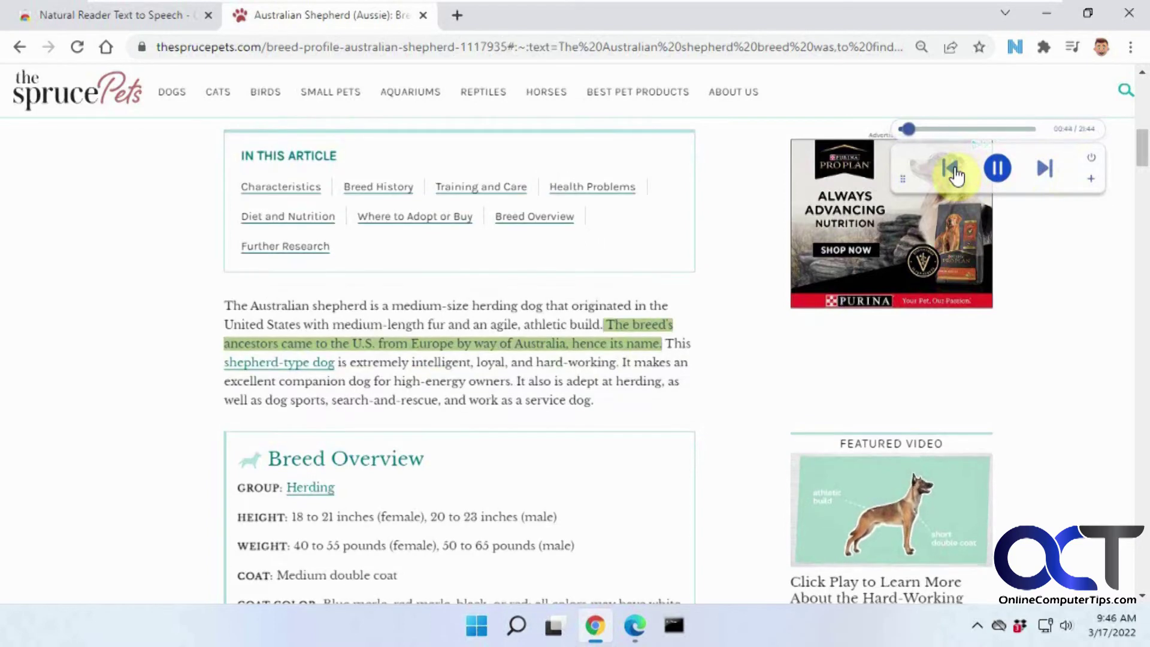
{"action": "left_click", "coordinate": [953, 170]}
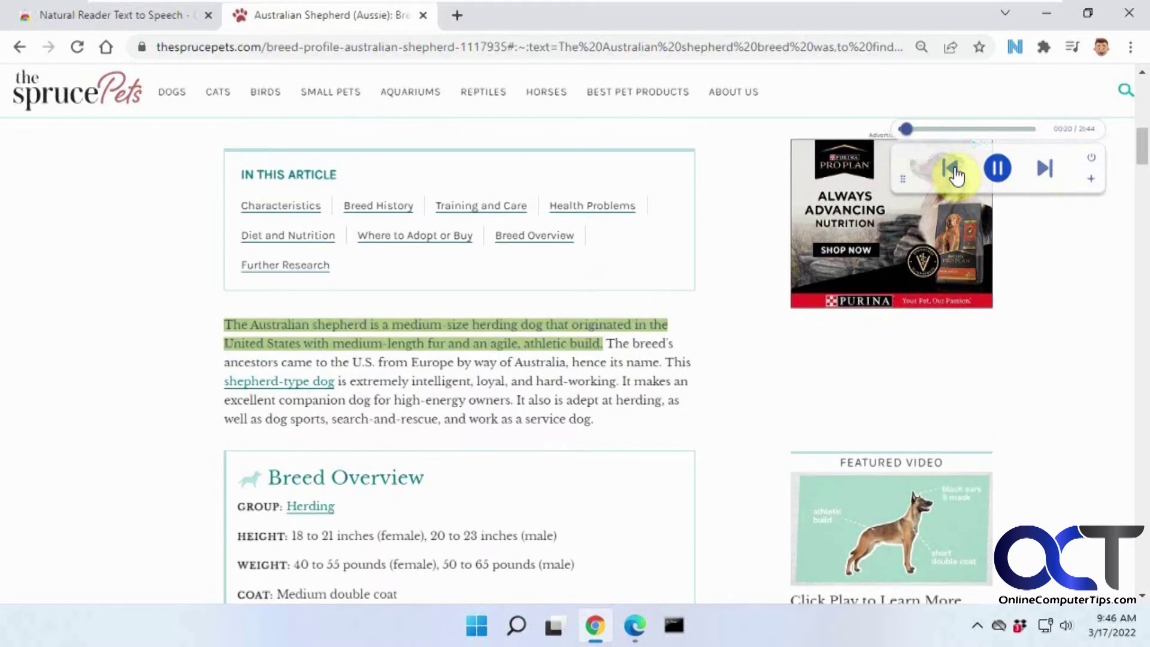
{"action": "left_click", "coordinate": [999, 169]}
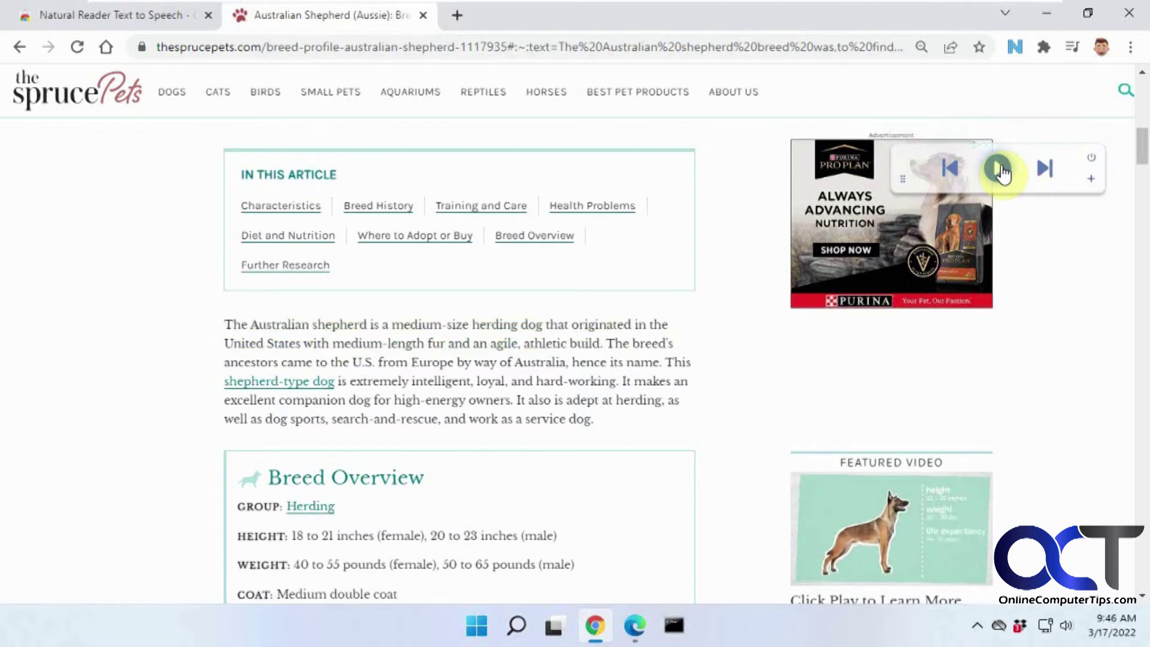
In the player's speed and voice options, set the reading speed to 270 wpm
{"action": "left_click", "coordinate": [1090, 182]}
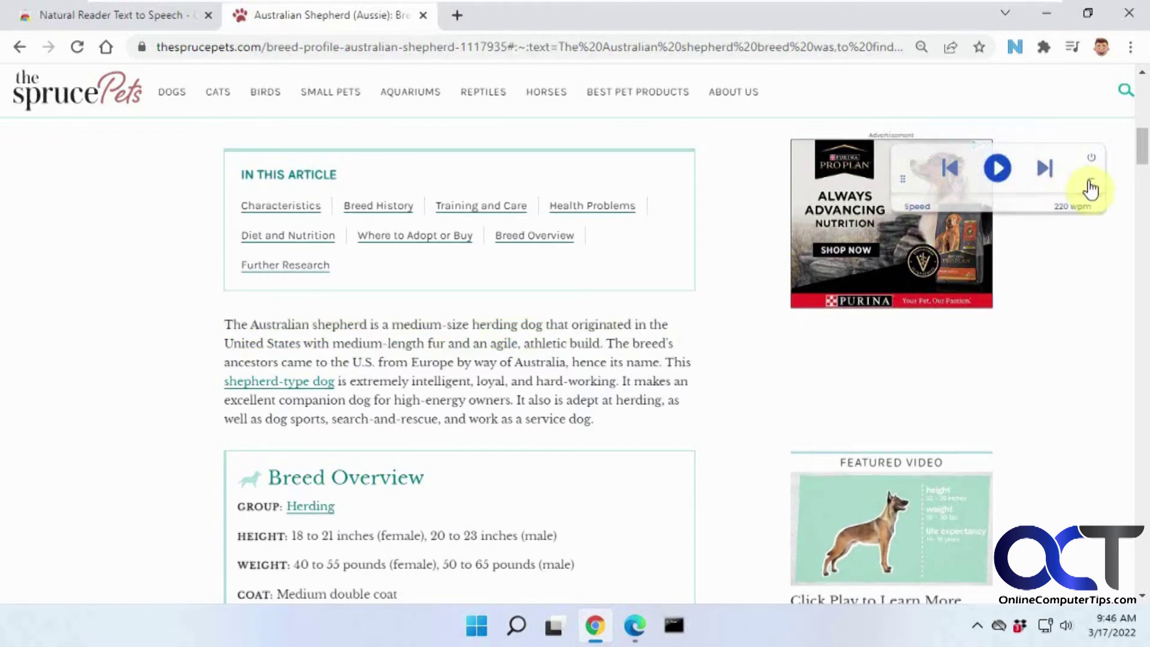
{"action": "left_click", "coordinate": [1002, 177]}
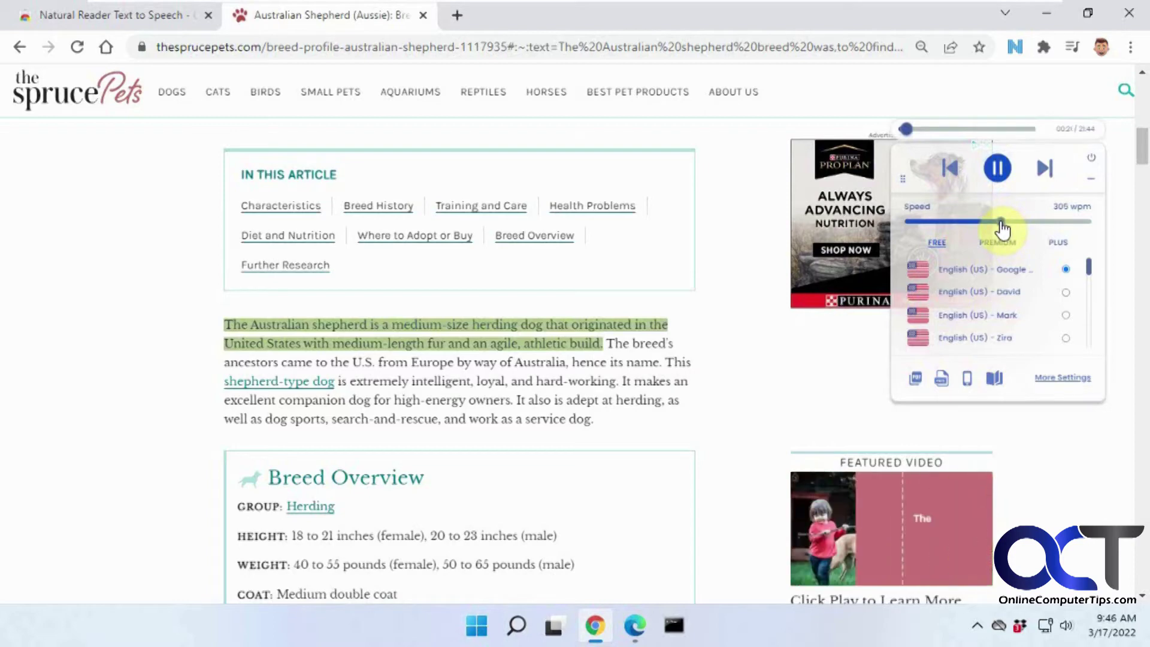
{"action": "left_click_drag", "start_coordinate": [1001, 222], "coordinate": [988, 222]}
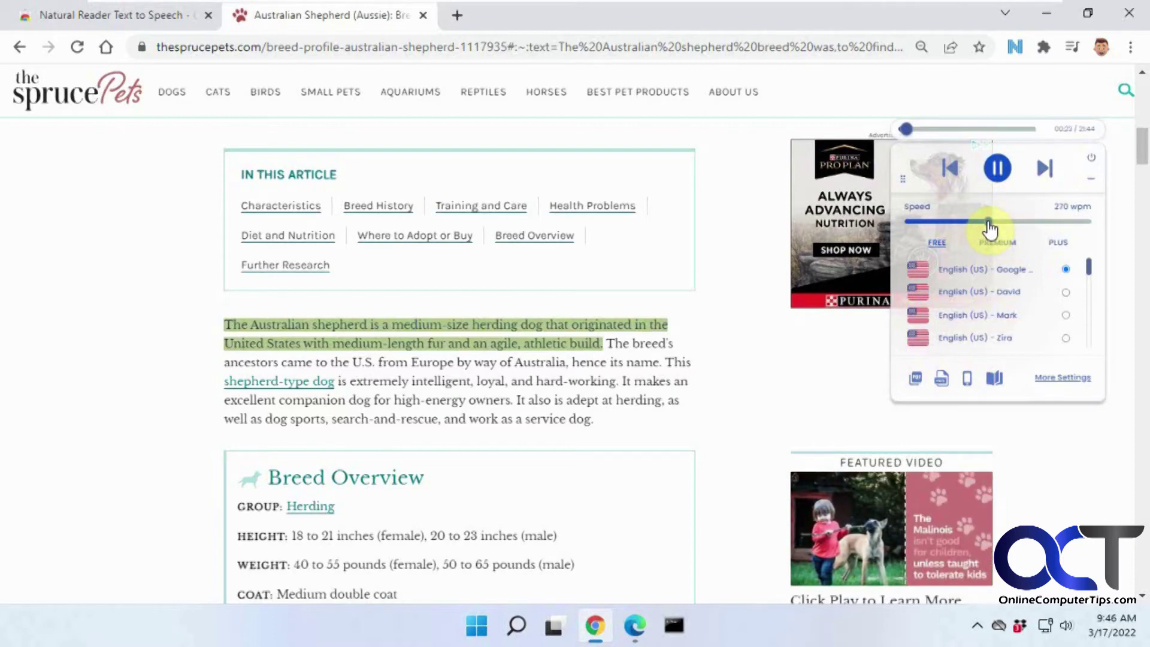
{"action": "left_click", "coordinate": [997, 168]}
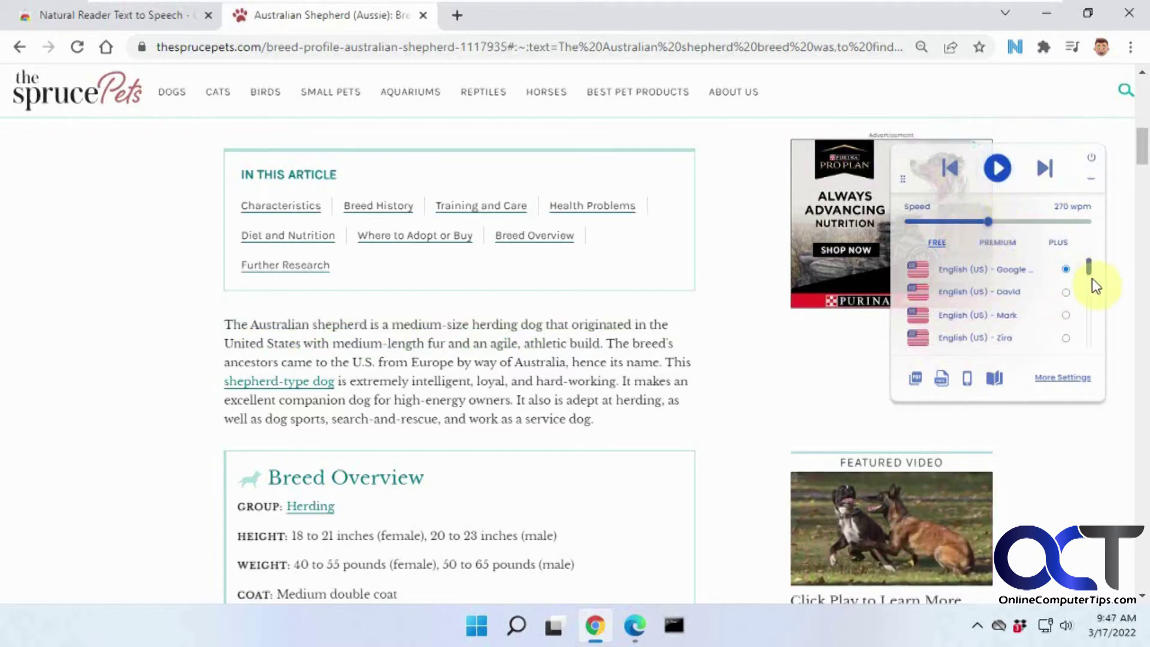
Try the David and Mark voices, keep English (US) - Mark, and open the article in NaturalReader Online
{"action": "left_click", "coordinate": [997, 168]}
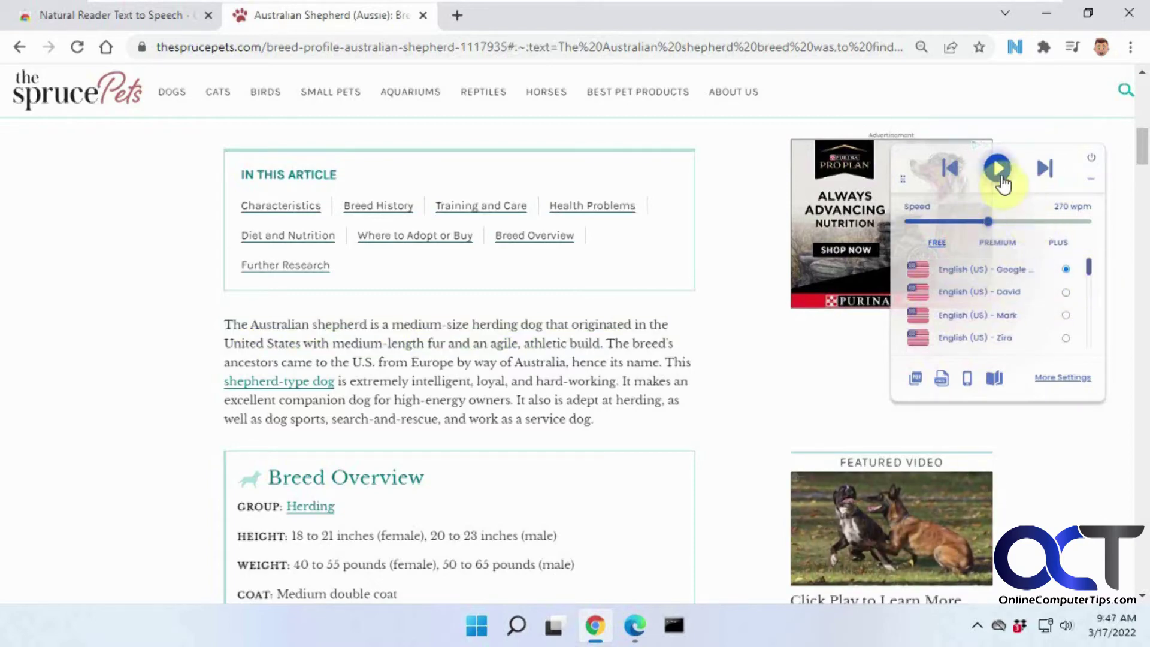
{"action": "left_click", "coordinate": [1065, 293]}
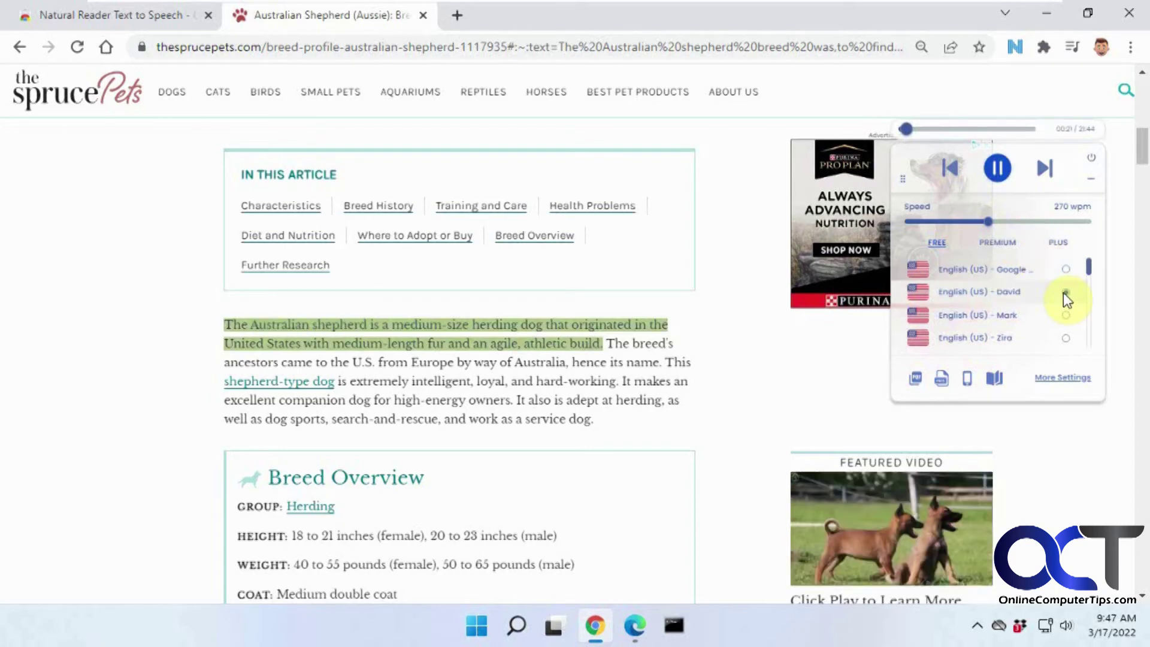
{"action": "left_click", "coordinate": [1067, 316]}
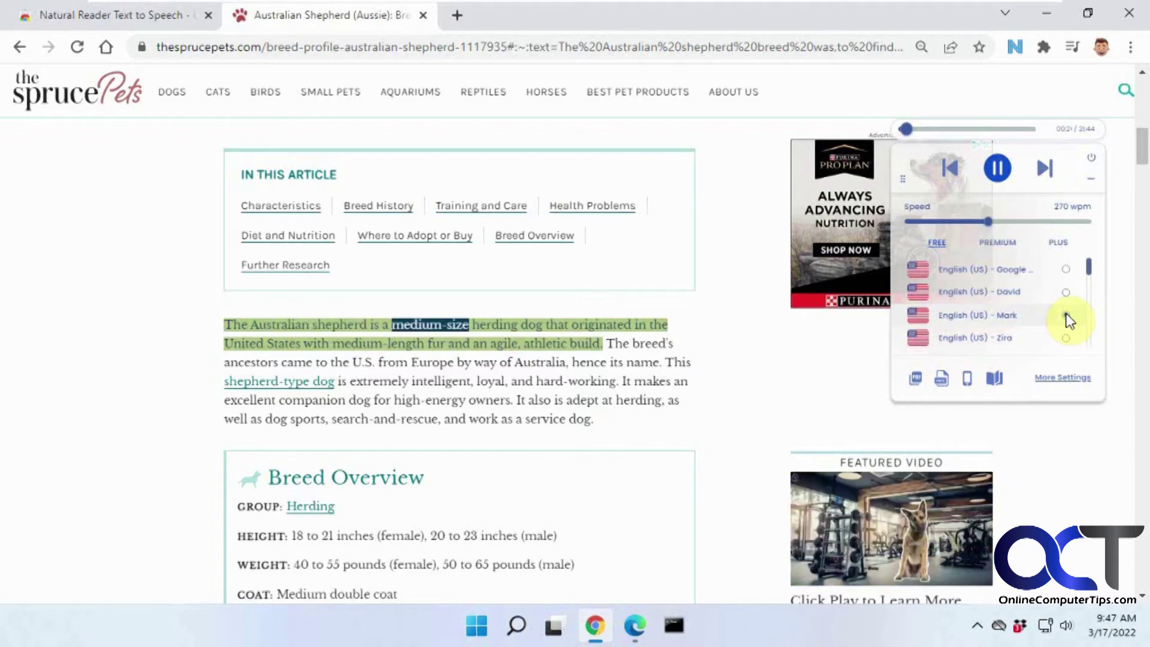
{"action": "left_click", "coordinate": [997, 170]}
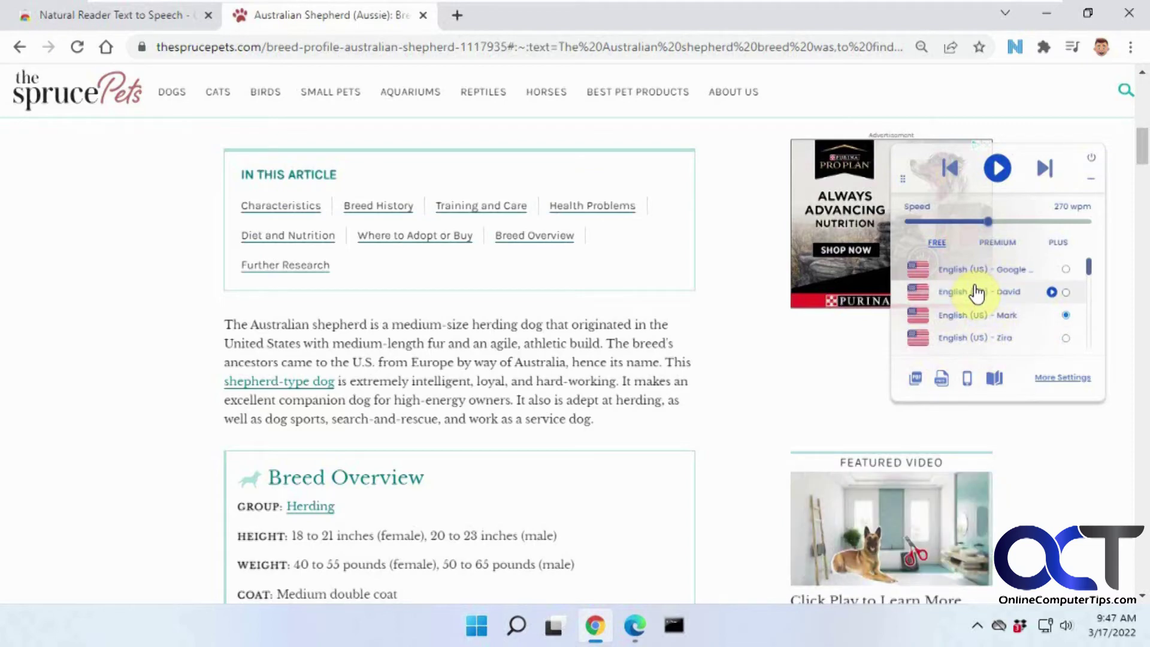
{"action": "left_click_drag", "start_coordinate": [1092, 273], "coordinate": [1069, 264]}
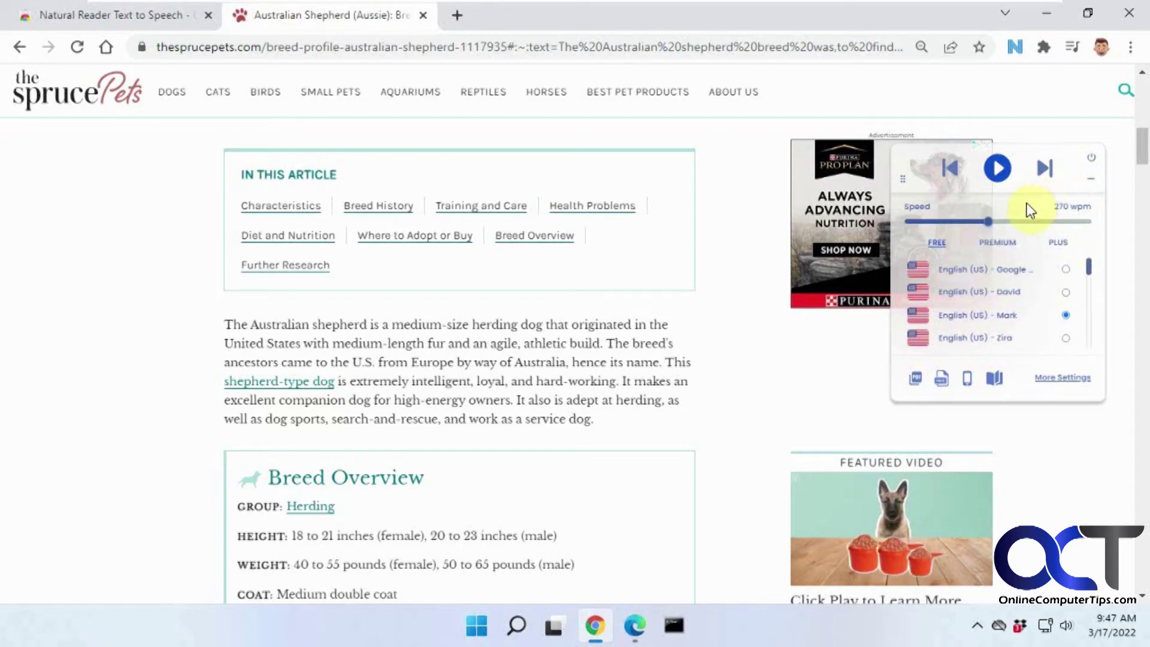
{"action": "left_click", "coordinate": [942, 380]}
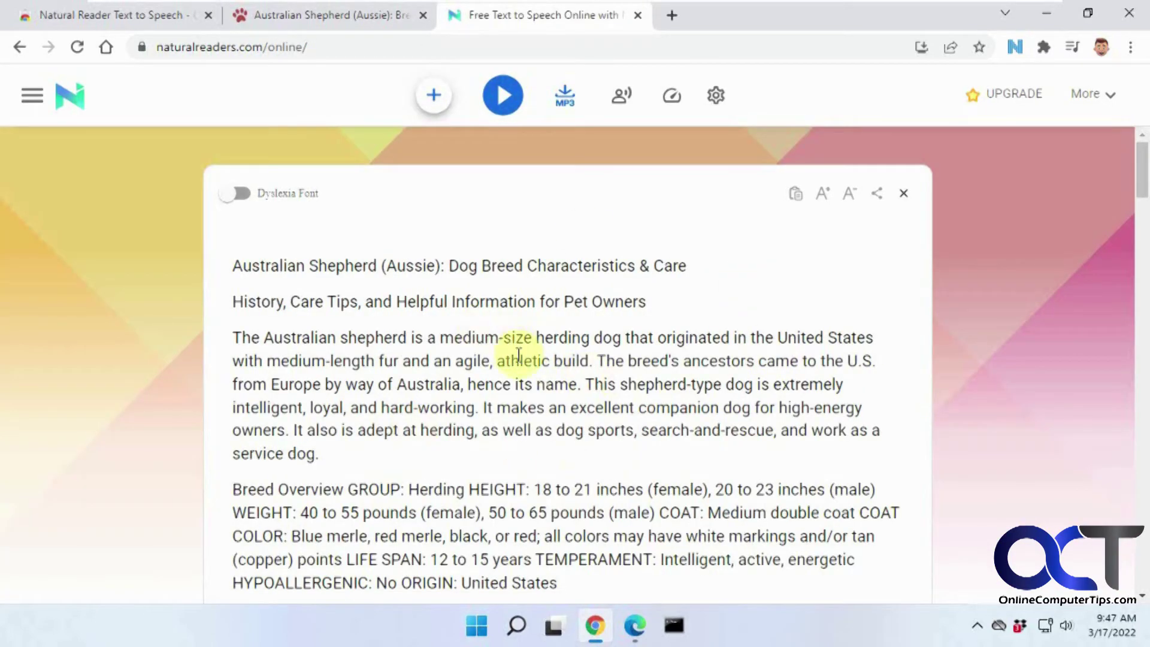
{"action": "scroll", "coordinate": [623, 383], "scroll_direction": "down", "scroll_amount": 4}
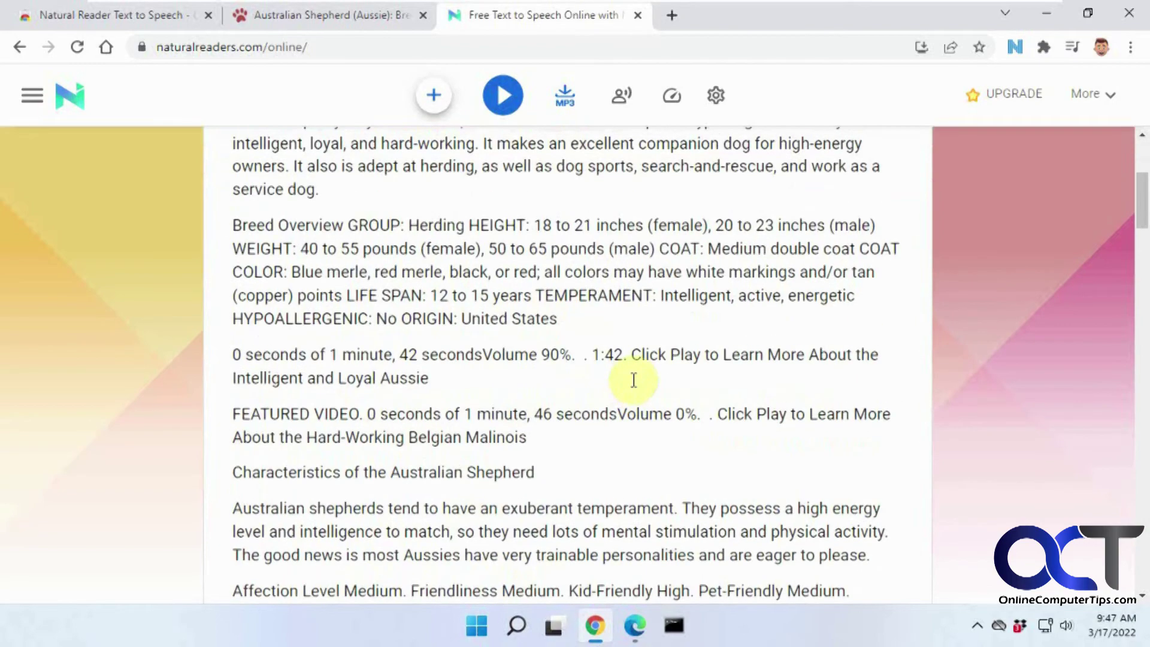
{"action": "scroll", "coordinate": [634, 380], "scroll_direction": "up", "scroll_amount": 4}
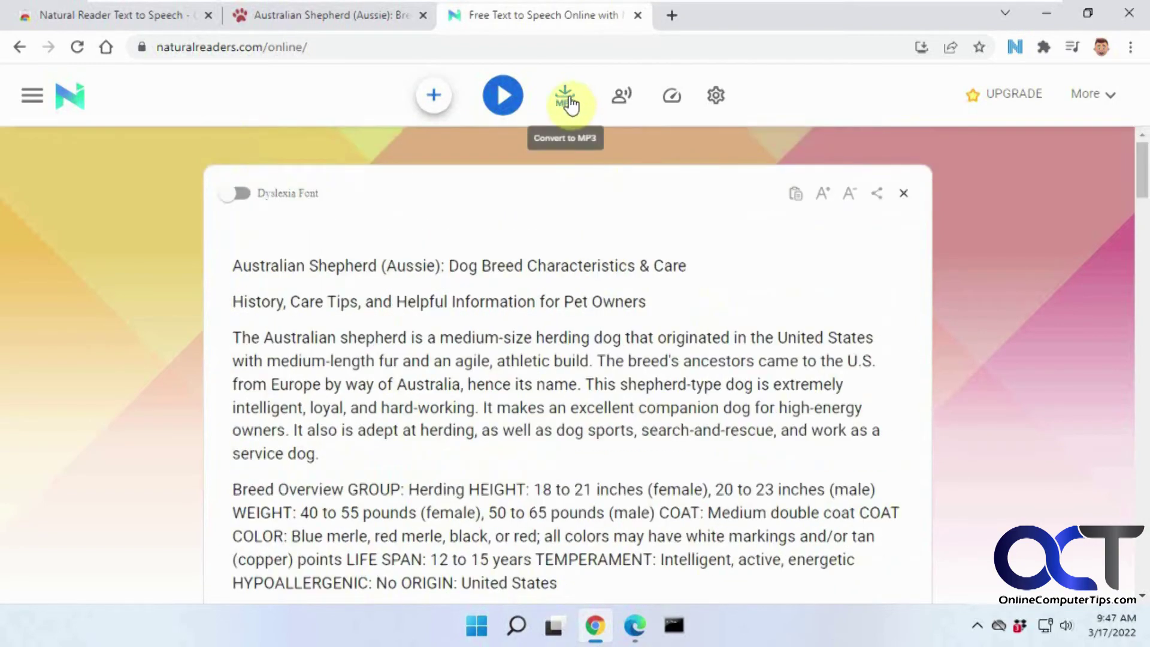
{"action": "scroll", "coordinate": [637, 300], "scroll_direction": "down", "scroll_amount": 18}
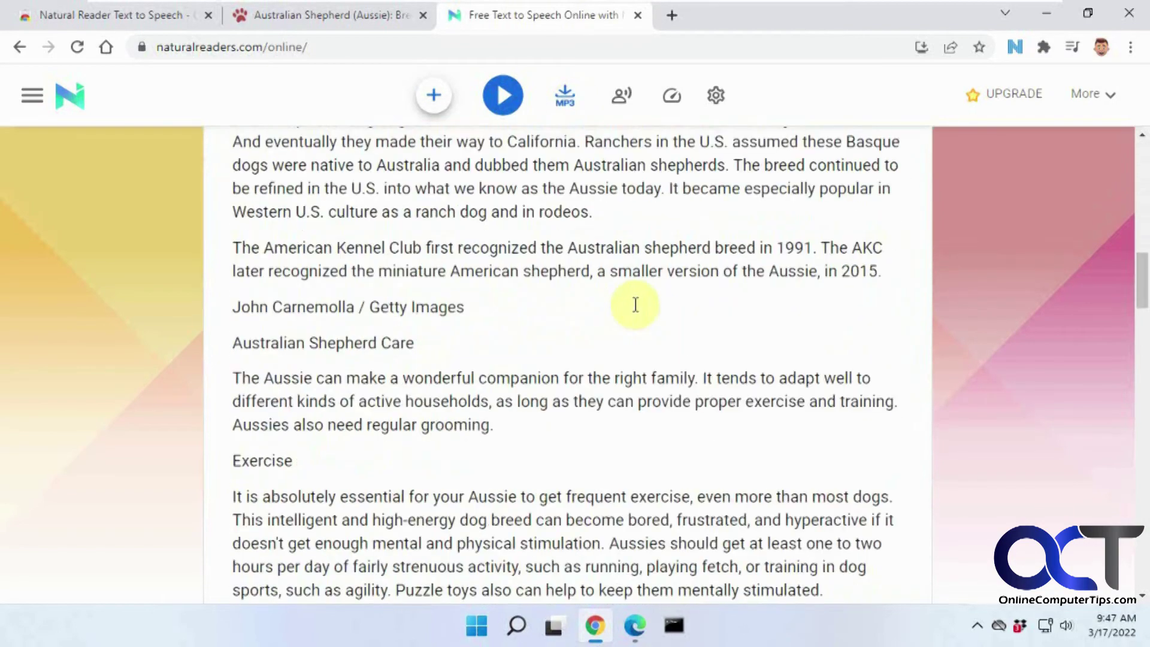
{"action": "scroll", "coordinate": [637, 305], "scroll_direction": "down", "scroll_amount": 5}
{"action": "scroll", "coordinate": [637, 304], "scroll_direction": "up", "scroll_amount": 20}
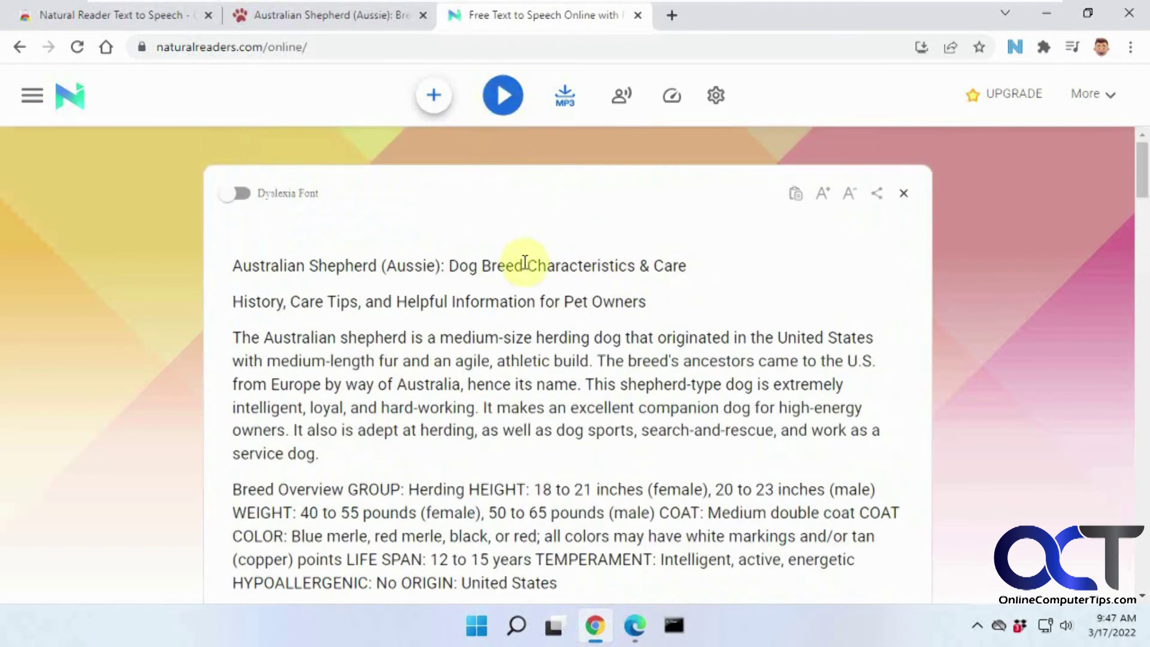
{"action": "left_click", "coordinate": [565, 99]}
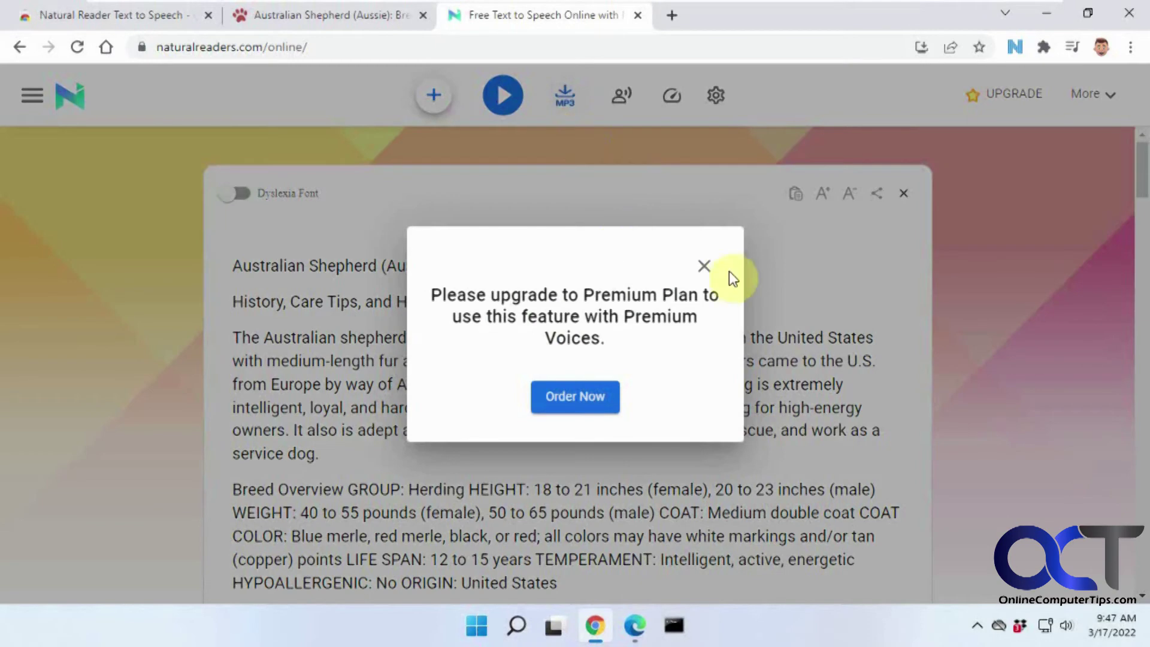
{"action": "left_click", "coordinate": [705, 269]}
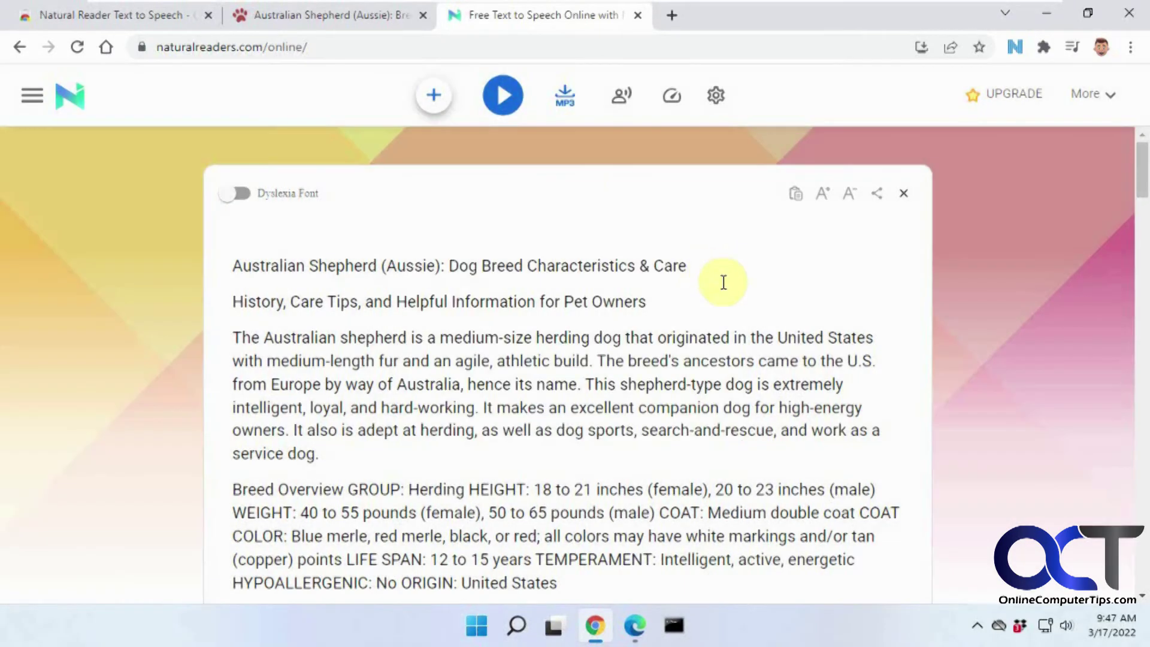
{"action": "left_click", "coordinate": [373, 18]}
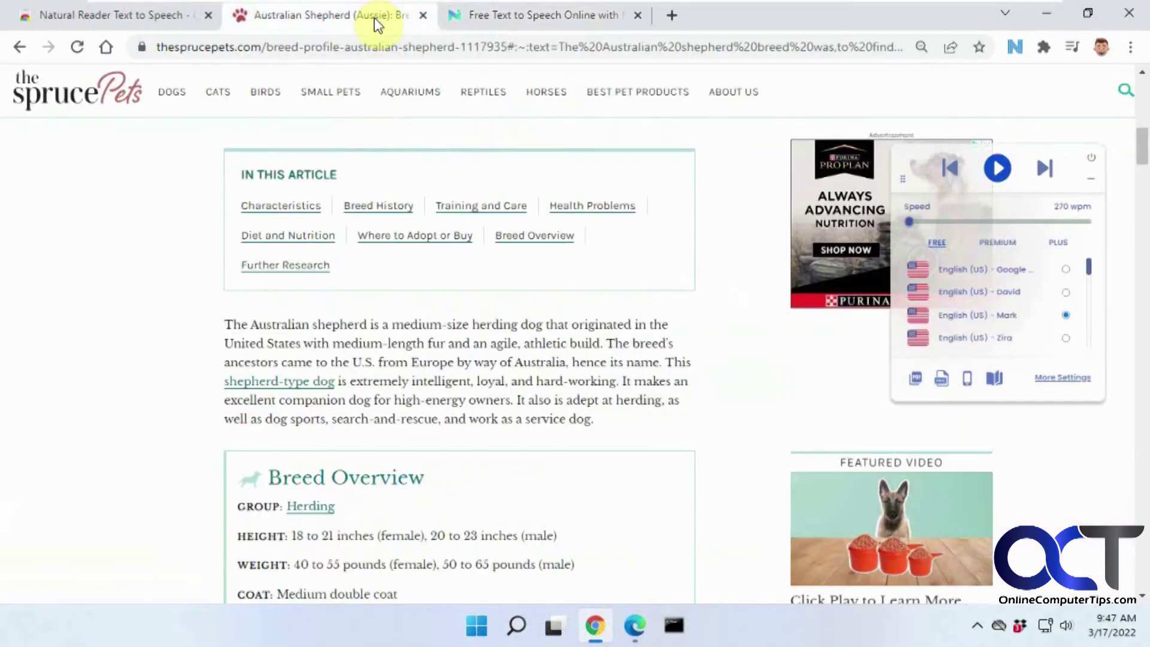
Upload Dogs.docx from the desktop into the Natural Reader player
{"action": "left_click", "coordinate": [922, 386]}
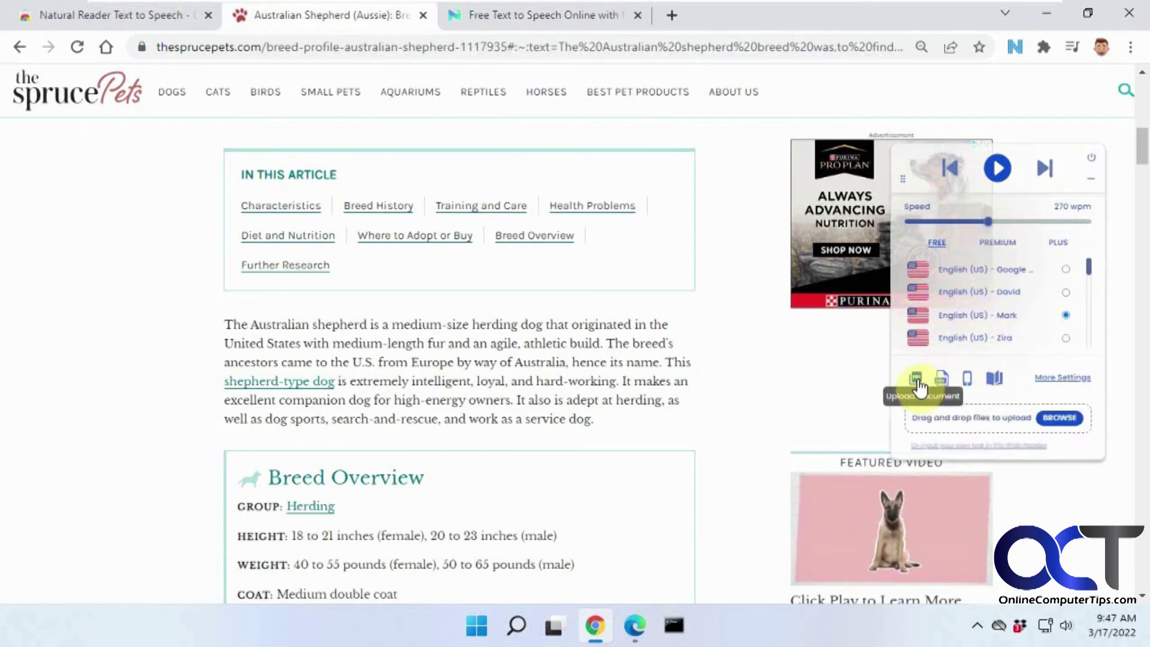
{"action": "left_click", "coordinate": [1056, 418]}
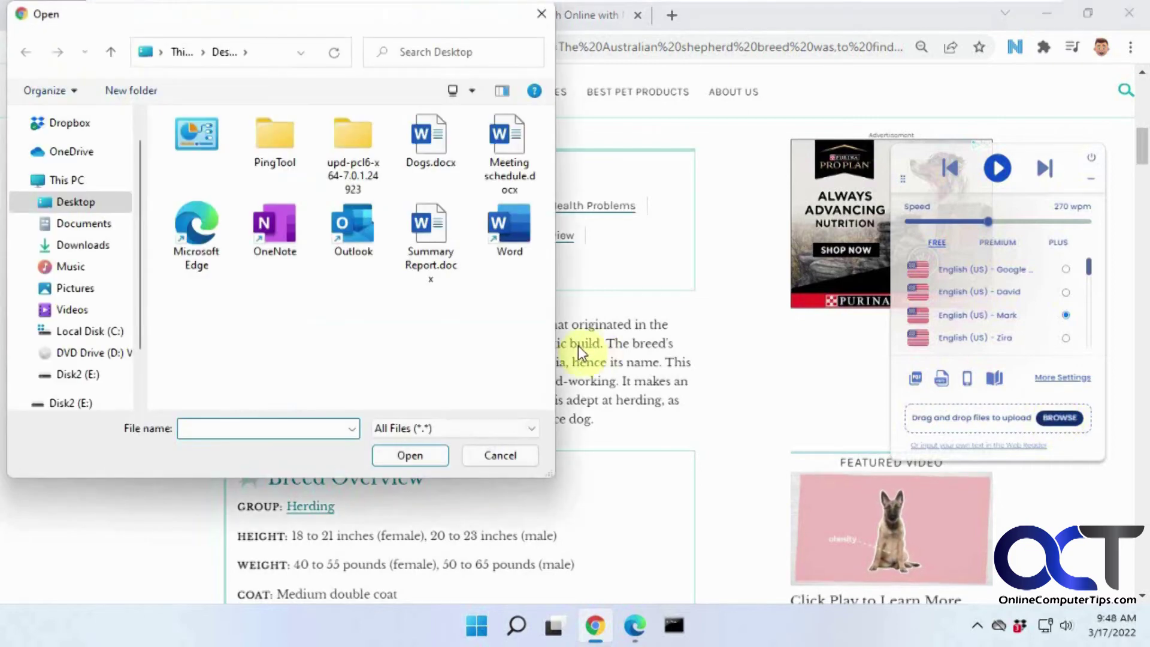
{"action": "double_click", "coordinate": [435, 157]}
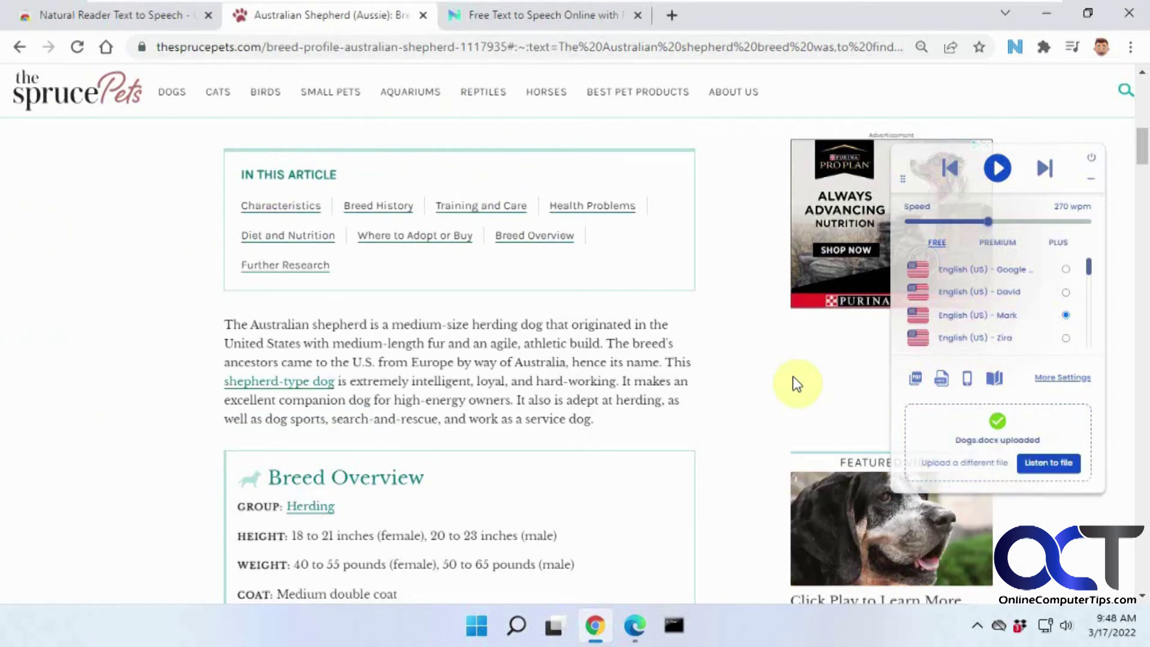
Play the uploaded Dogs.docx briefly in NaturalReader Online, then pause it
{"action": "left_click", "coordinate": [1048, 463]}
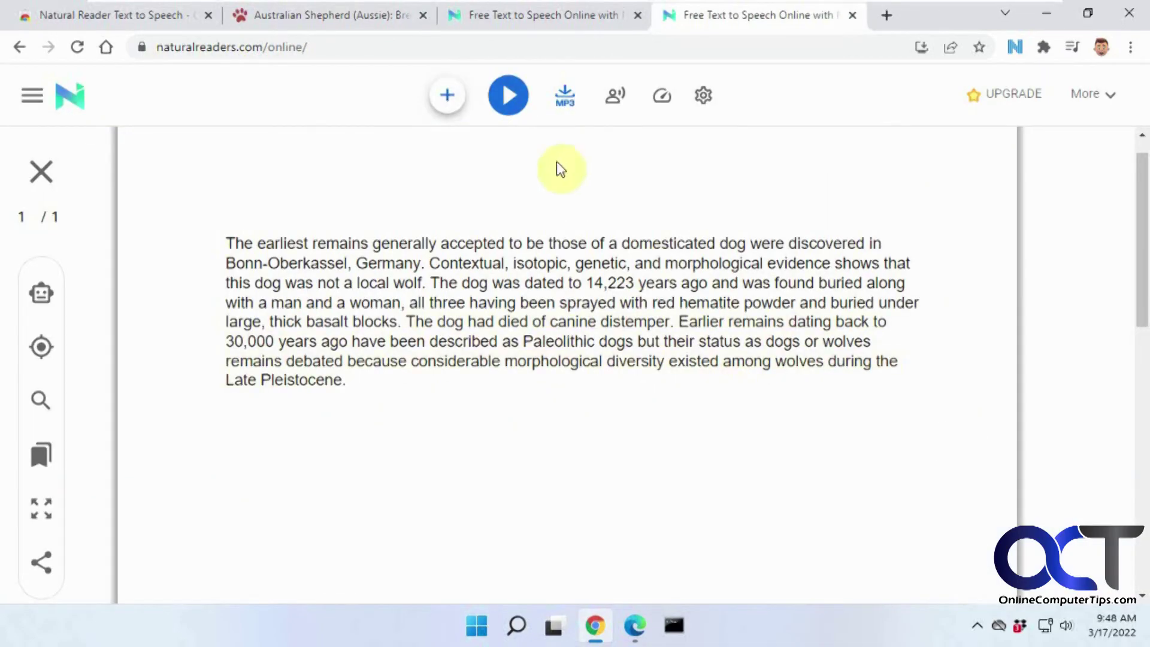
{"action": "left_click", "coordinate": [518, 106]}
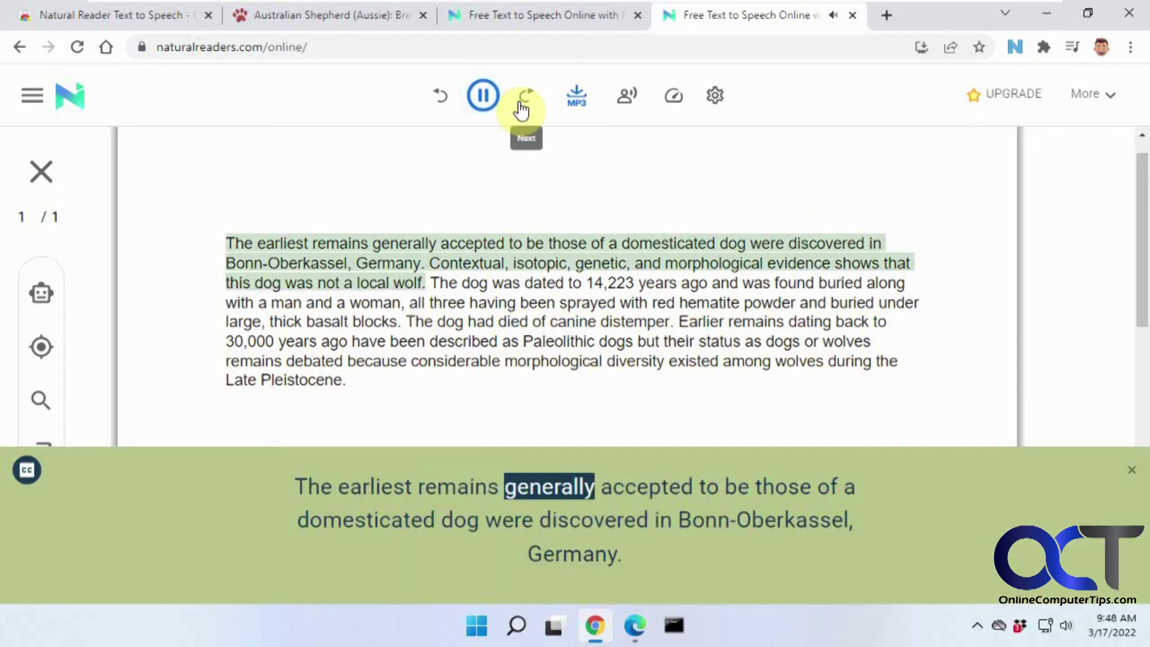
{"action": "left_click", "coordinate": [483, 96]}
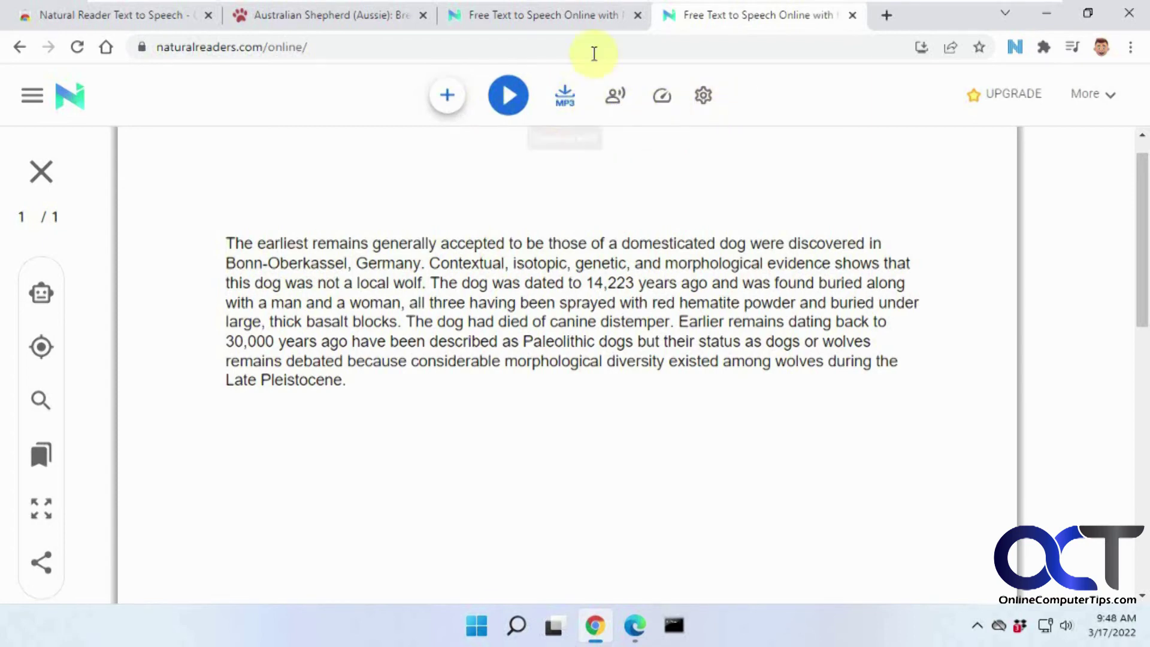
Close both NaturalReader Online tabs and open the extension's full settings
{"action": "left_click", "coordinate": [853, 15]}
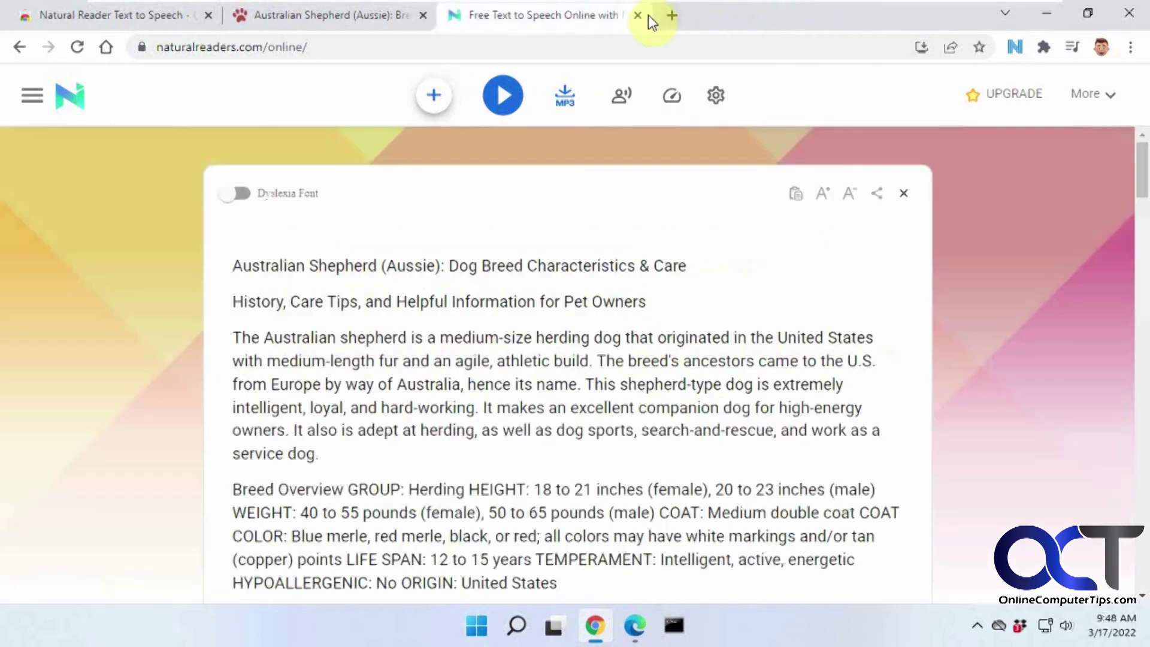
{"action": "left_click", "coordinate": [638, 15]}
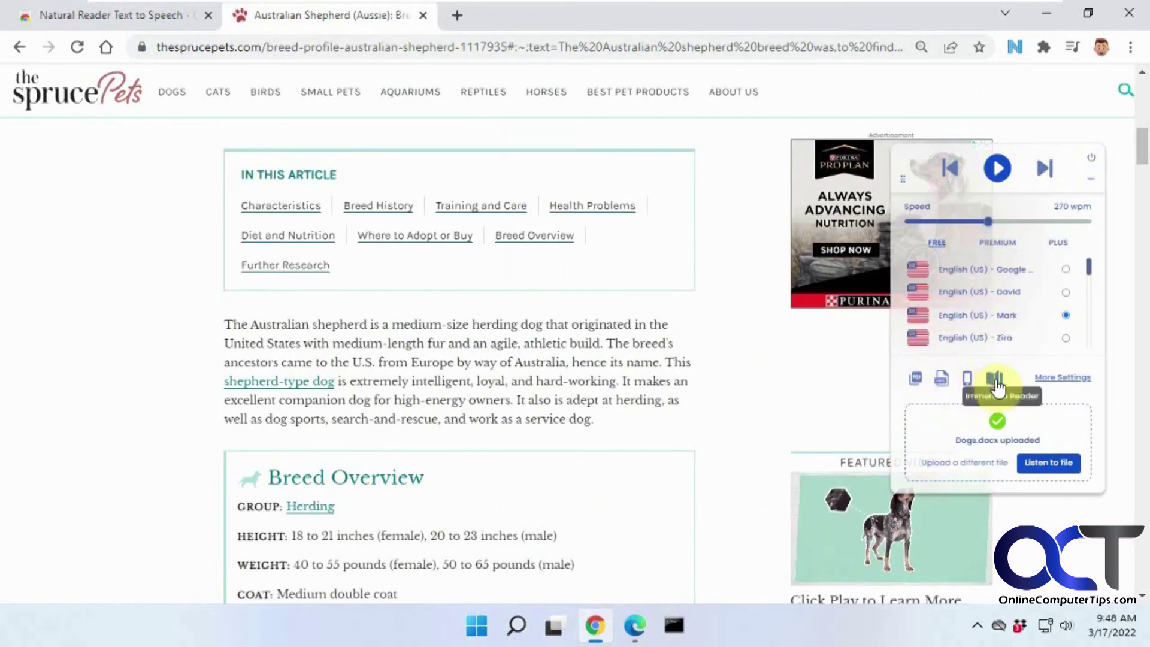
{"action": "left_click", "coordinate": [1059, 379]}
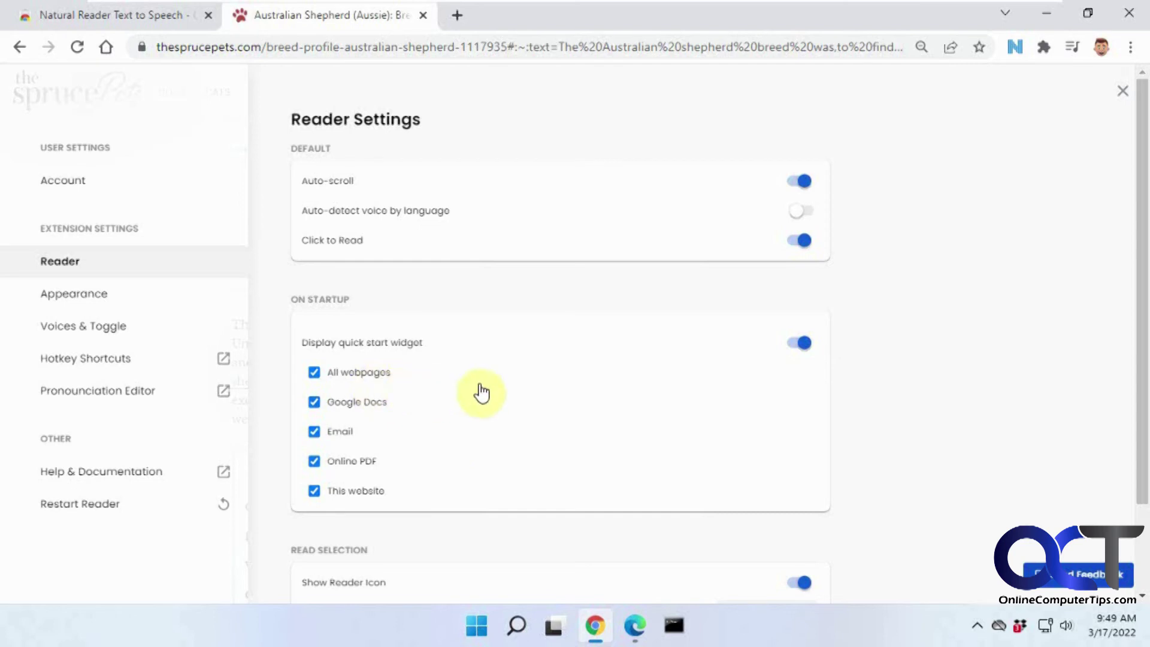
{"action": "scroll", "coordinate": [477, 390], "scroll_direction": "down", "scroll_amount": 1}
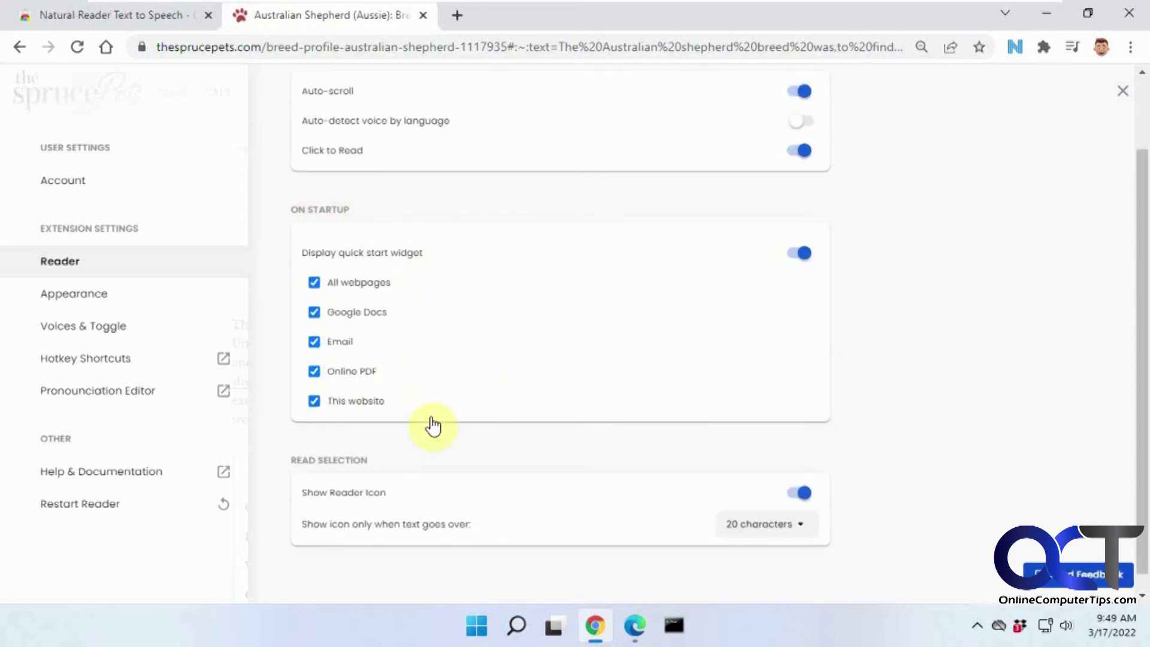
Try the Dark highlight colour under Appearance, revert to Light, and close settings
{"action": "left_click", "coordinate": [139, 293]}
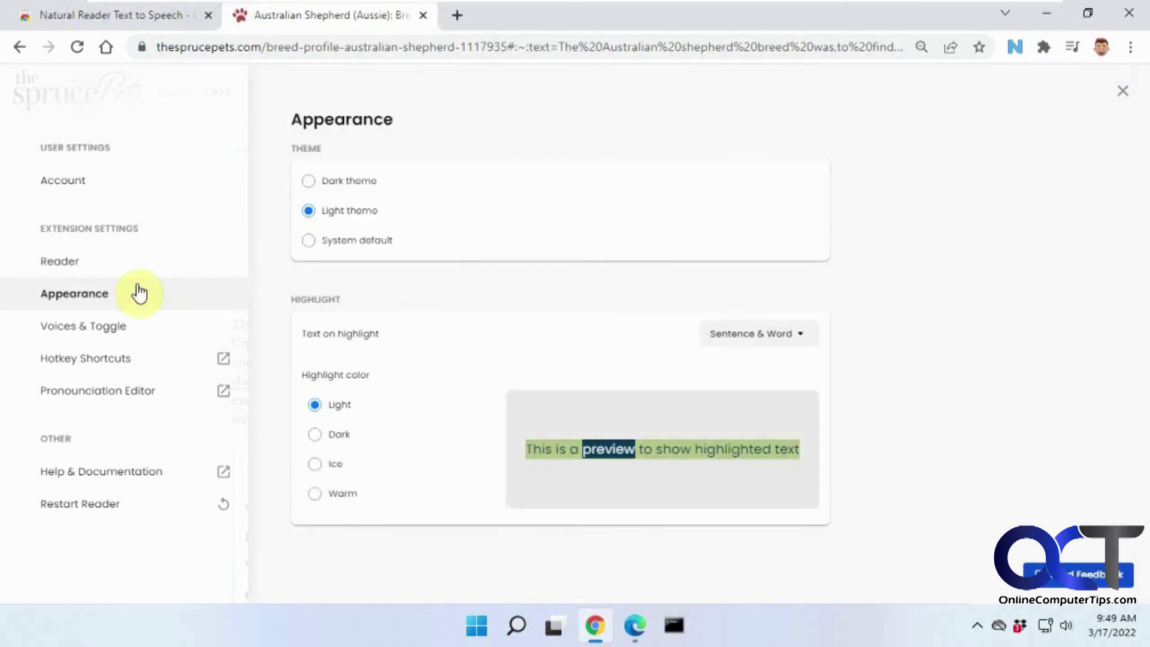
{"action": "left_click", "coordinate": [338, 444]}
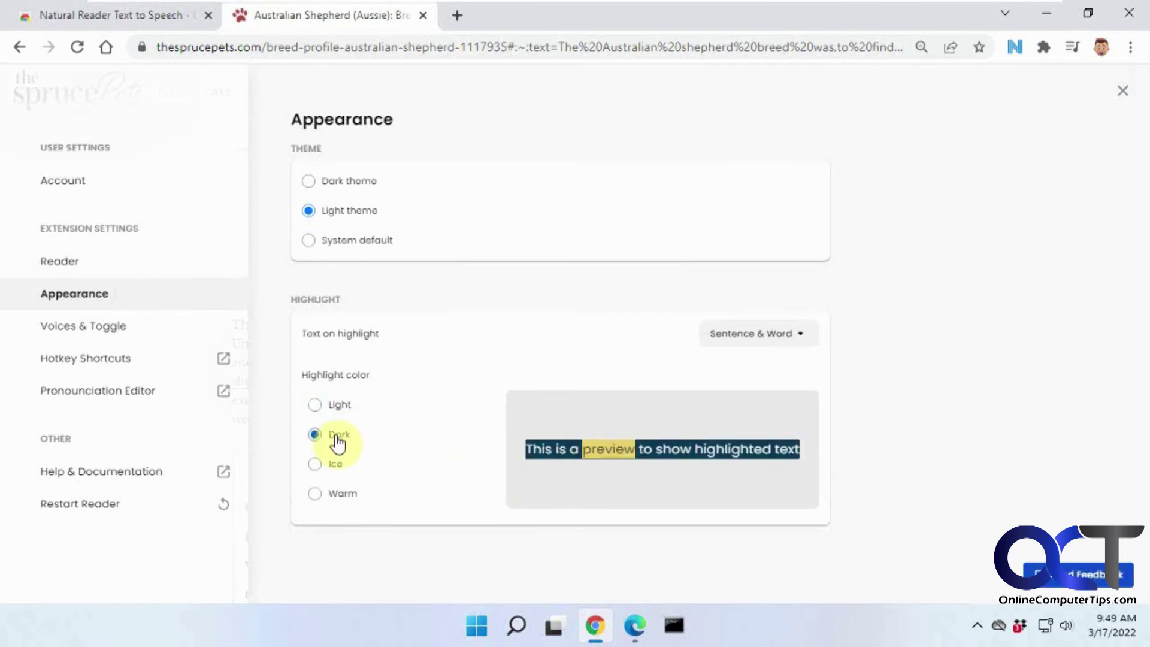
{"action": "left_click", "coordinate": [339, 408]}
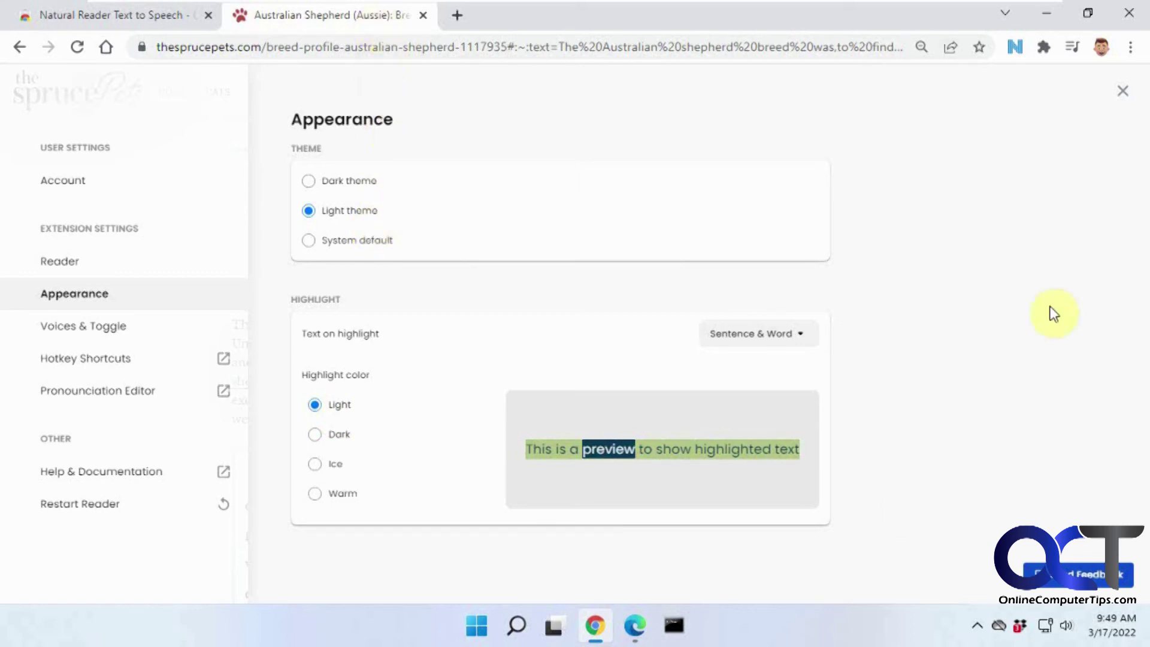
{"action": "left_click", "coordinate": [1124, 95]}
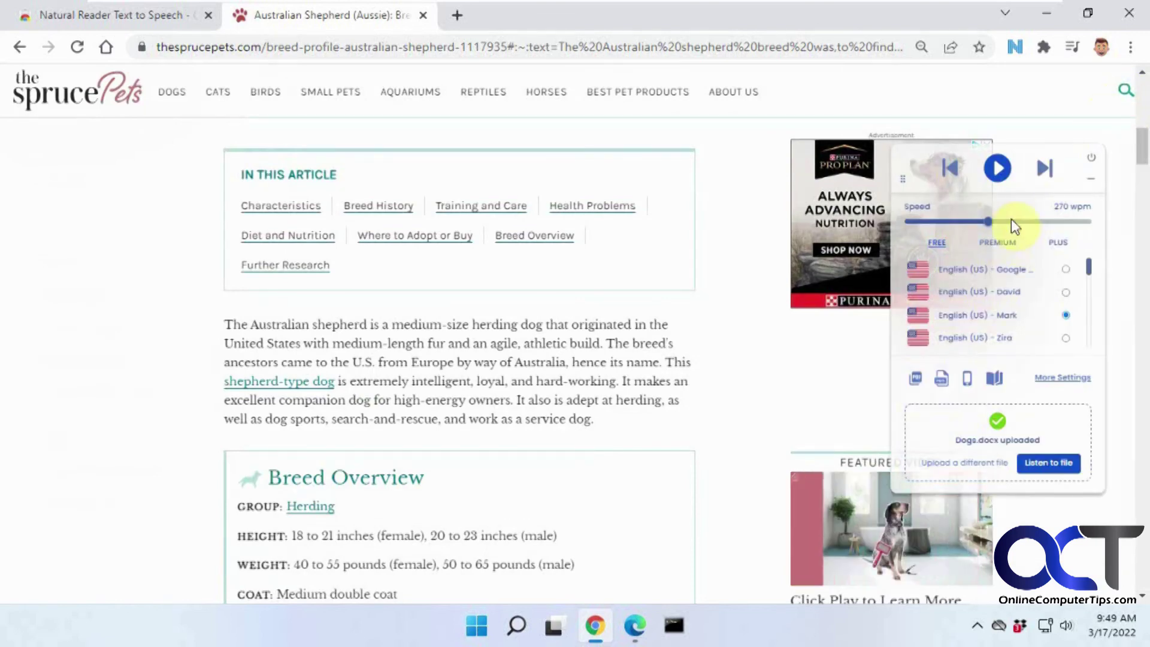
Read the article from the 'Characteristics of the Australian Shepherd' heading, pause, and return to the Web Store tab
{"action": "left_click", "coordinate": [998, 170]}
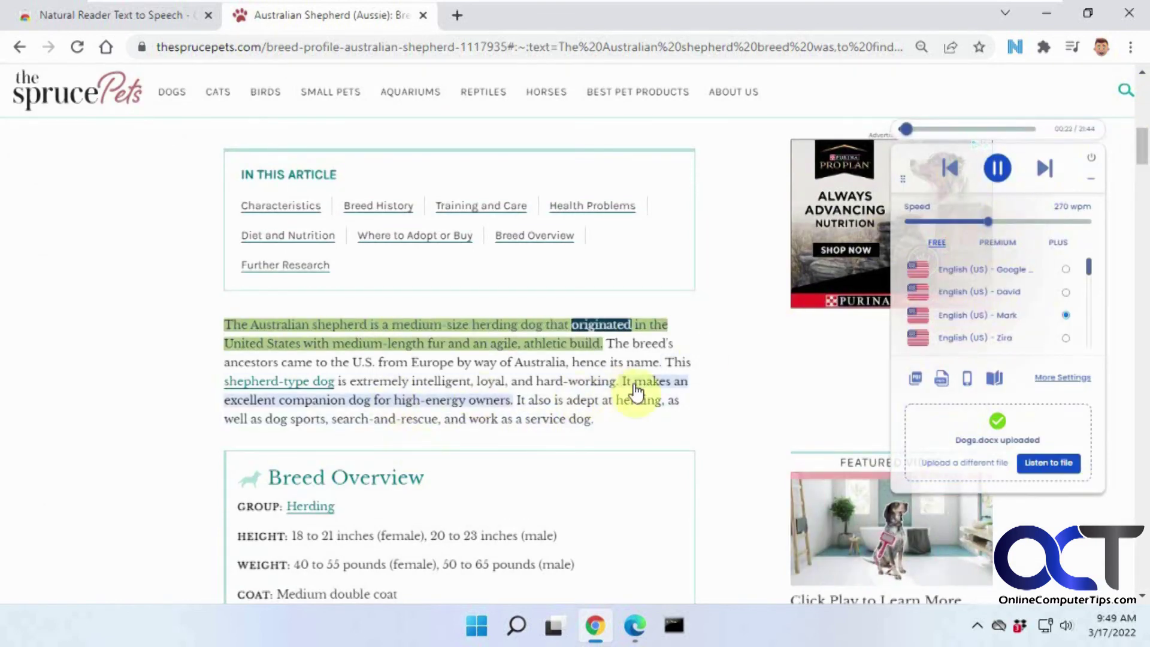
{"action": "scroll", "coordinate": [627, 388], "scroll_direction": "down", "scroll_amount": 1}
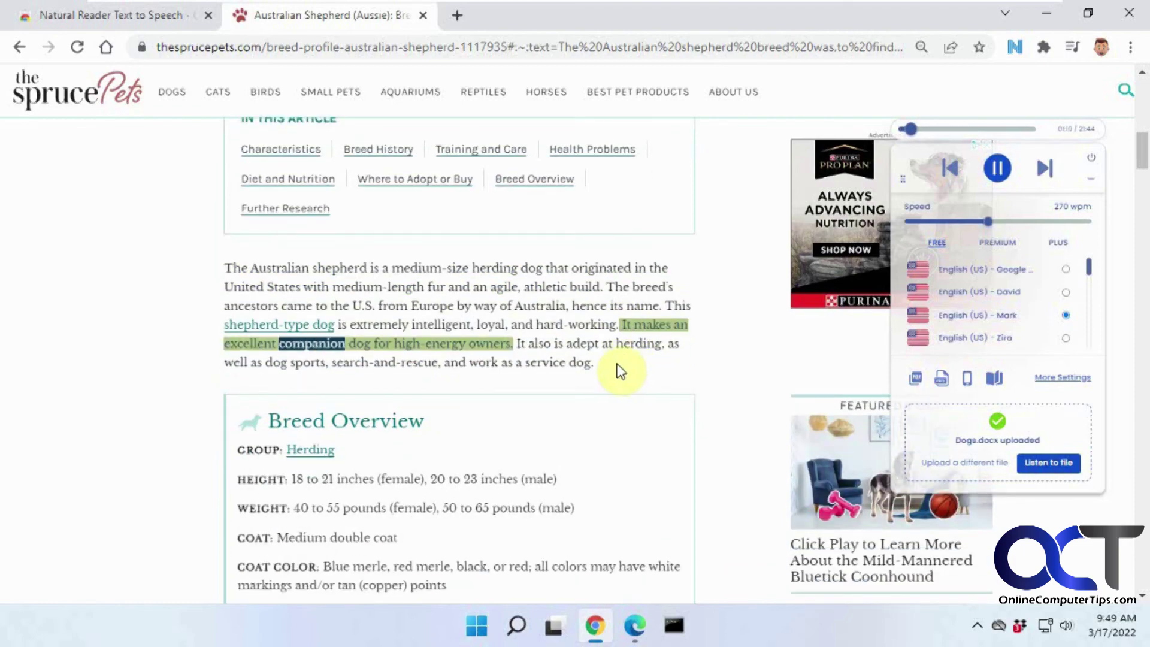
{"action": "scroll", "coordinate": [571, 360], "scroll_direction": "down", "scroll_amount": 12}
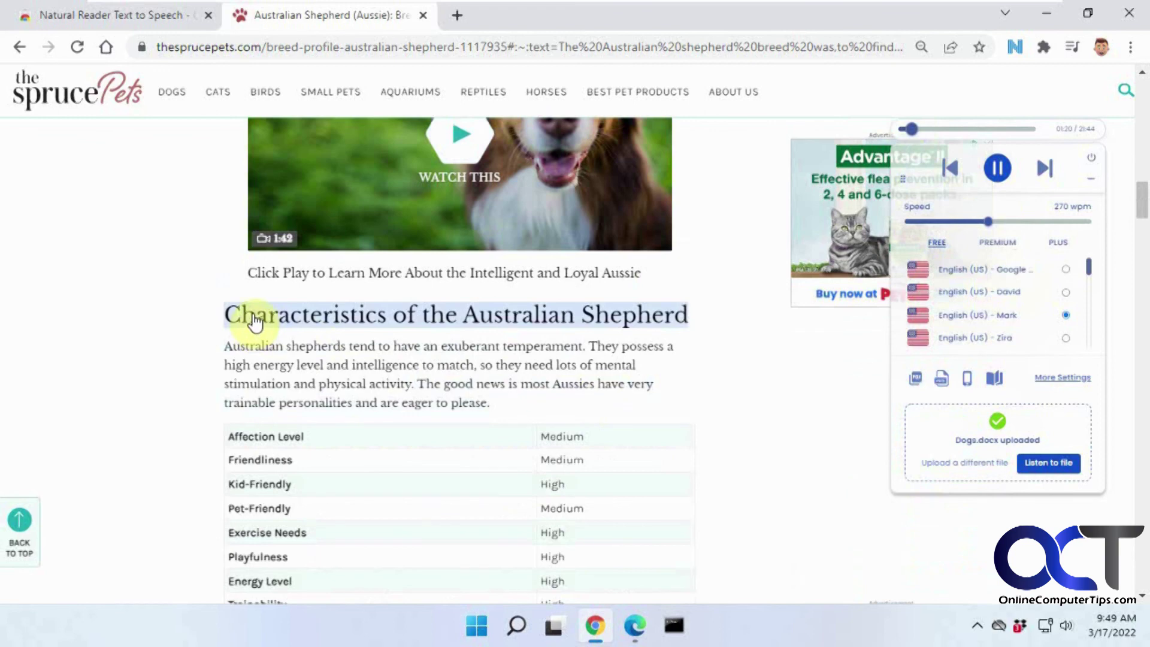
{"action": "left_click", "coordinate": [256, 320]}
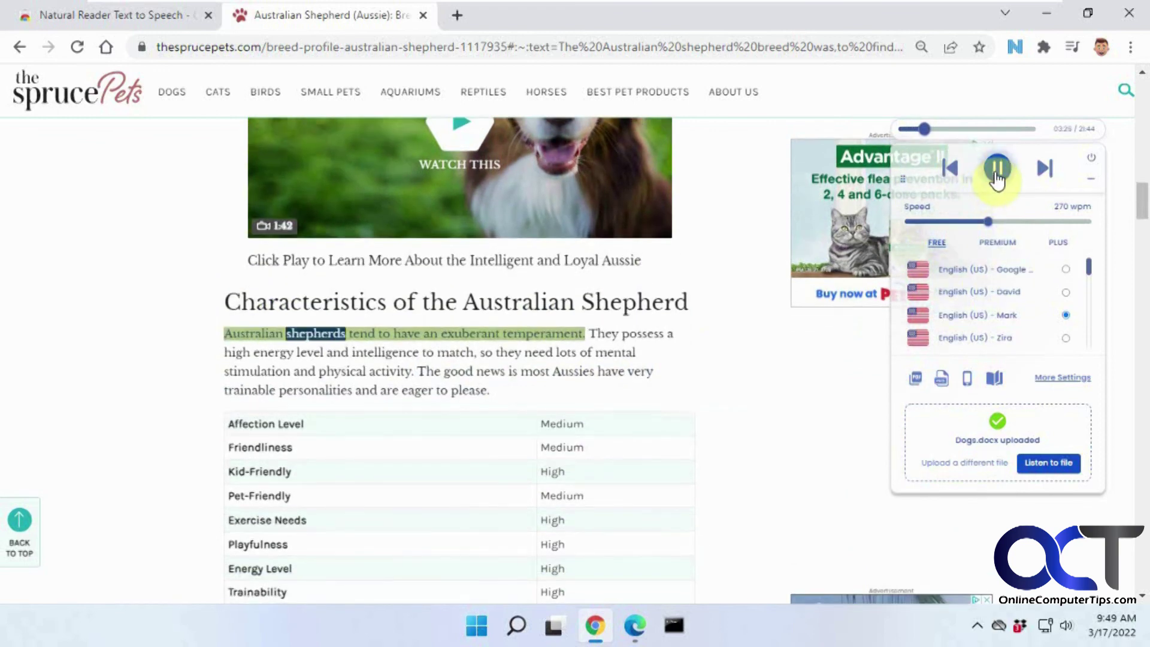
{"action": "left_click", "coordinate": [998, 174]}
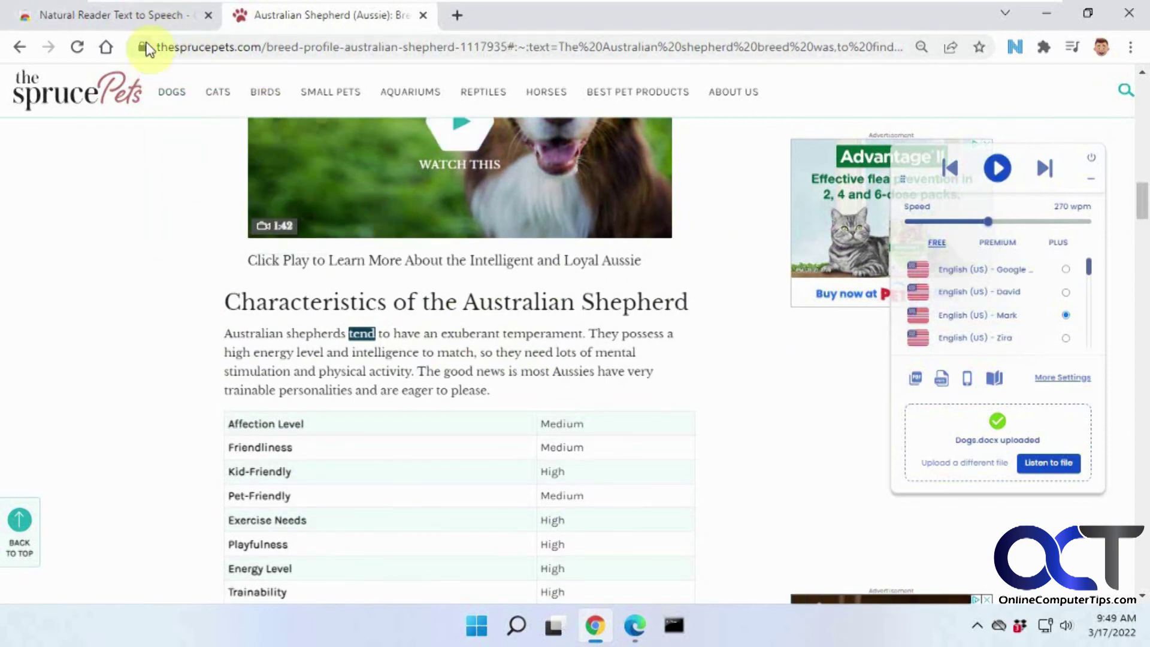
{"action": "left_click", "coordinate": [150, 20]}
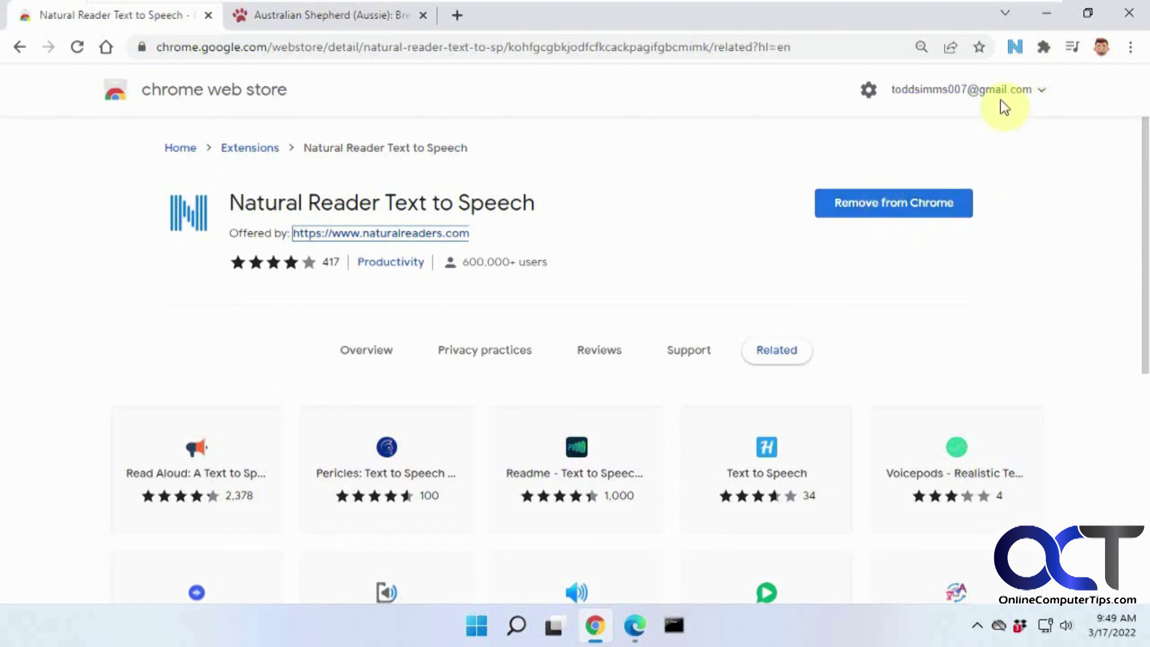
{"action": "left_click", "coordinate": [1044, 48]}
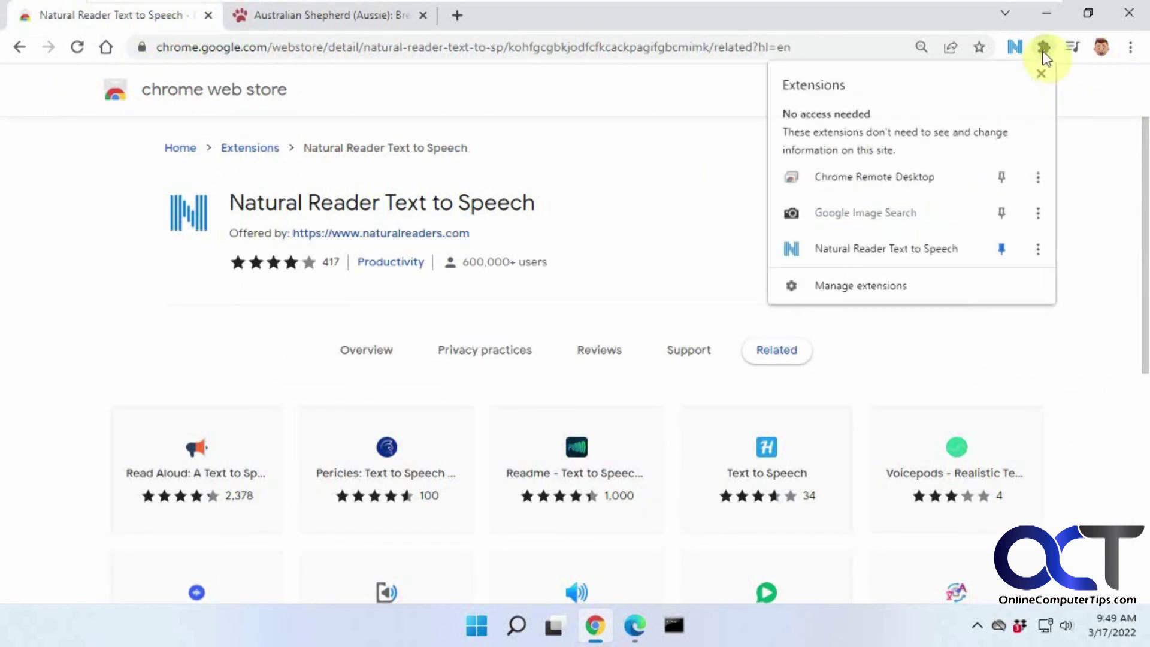
{"action": "left_click", "coordinate": [1037, 248]}
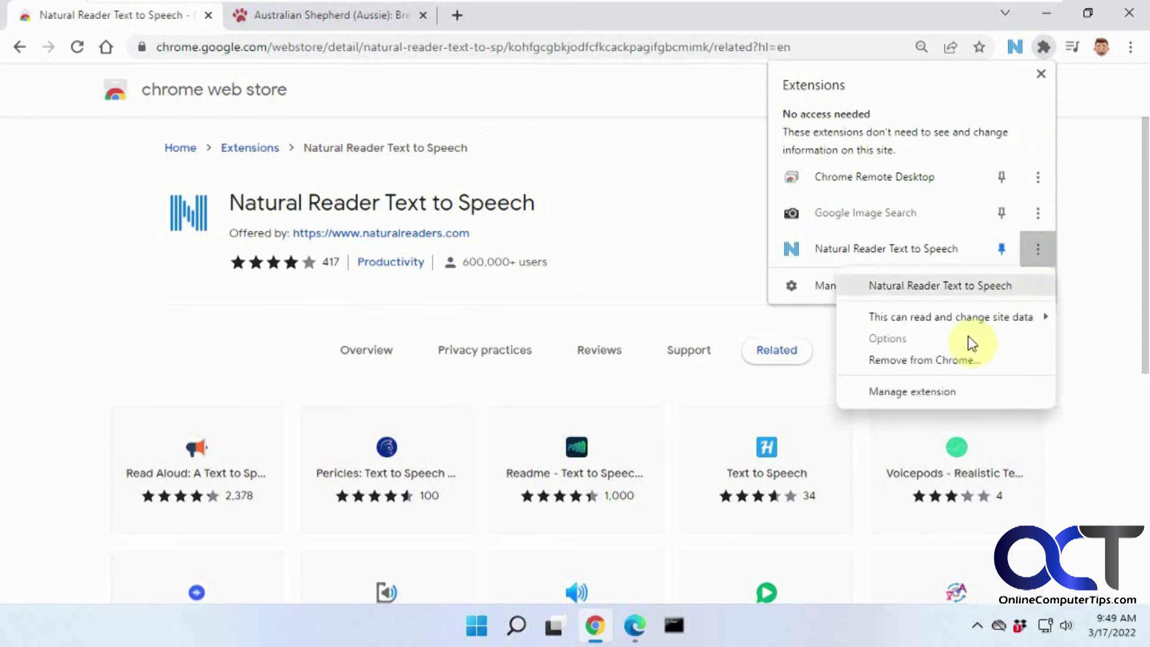
{"action": "left_click", "coordinate": [1089, 347]}
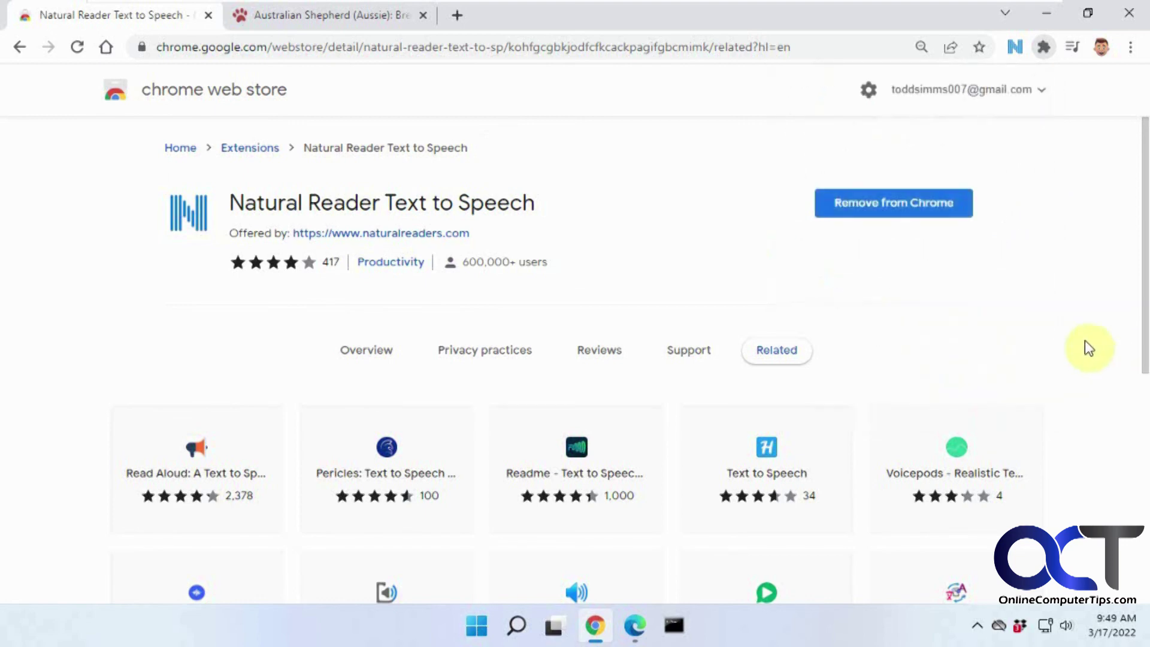